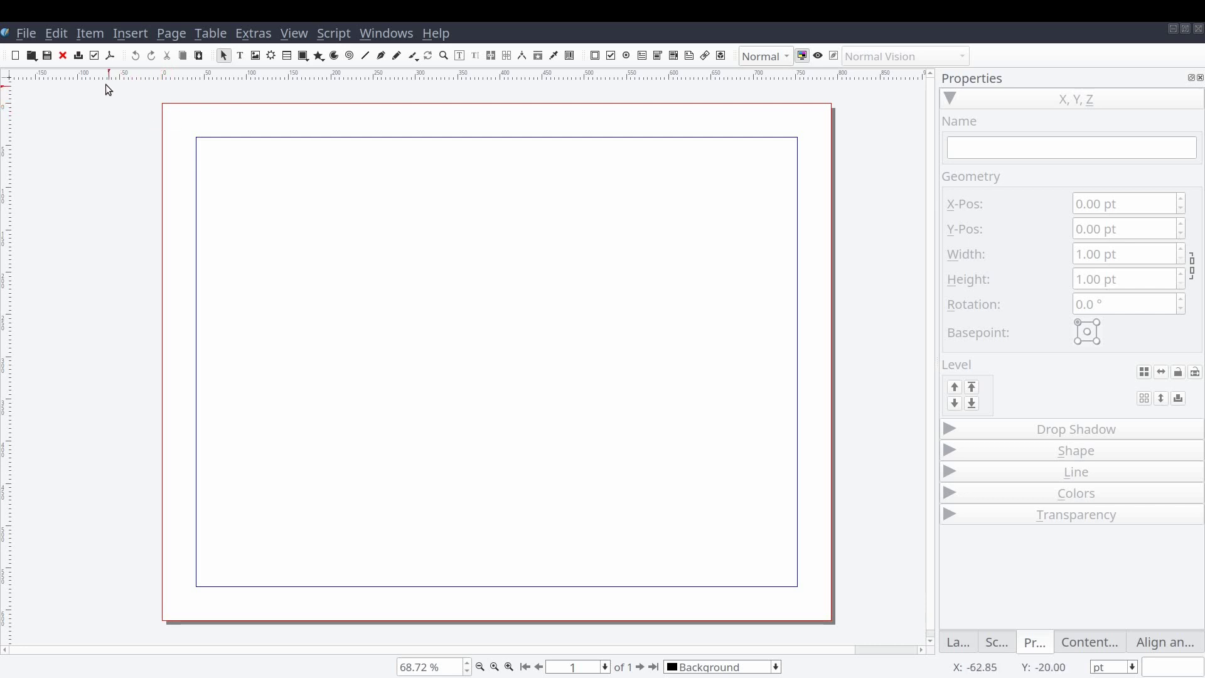
Open Preferences, widen it, and scroll External Tools to the Render Frames configurations list
{"action": "left_click", "coordinate": [35, 32]}
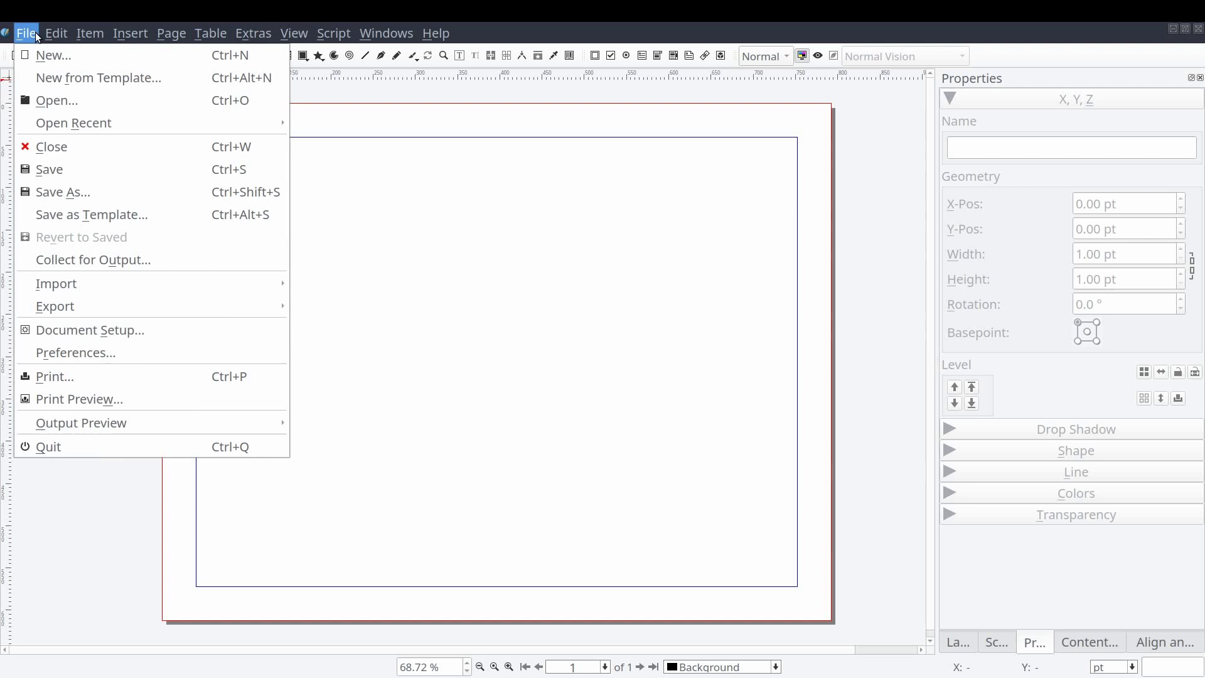
{"action": "left_click", "coordinate": [142, 356]}
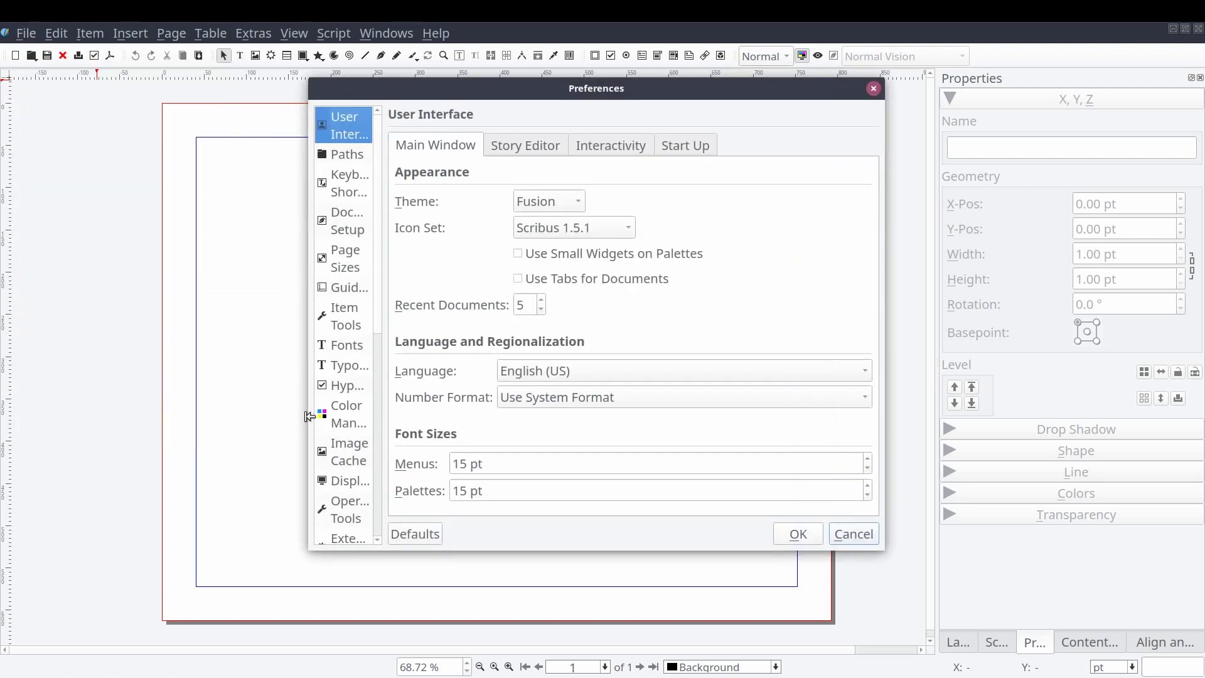
{"action": "left_click_drag", "start_coordinate": [309, 420], "coordinate": [224, 415]}
{"action": "left_click", "coordinate": [265, 456]}
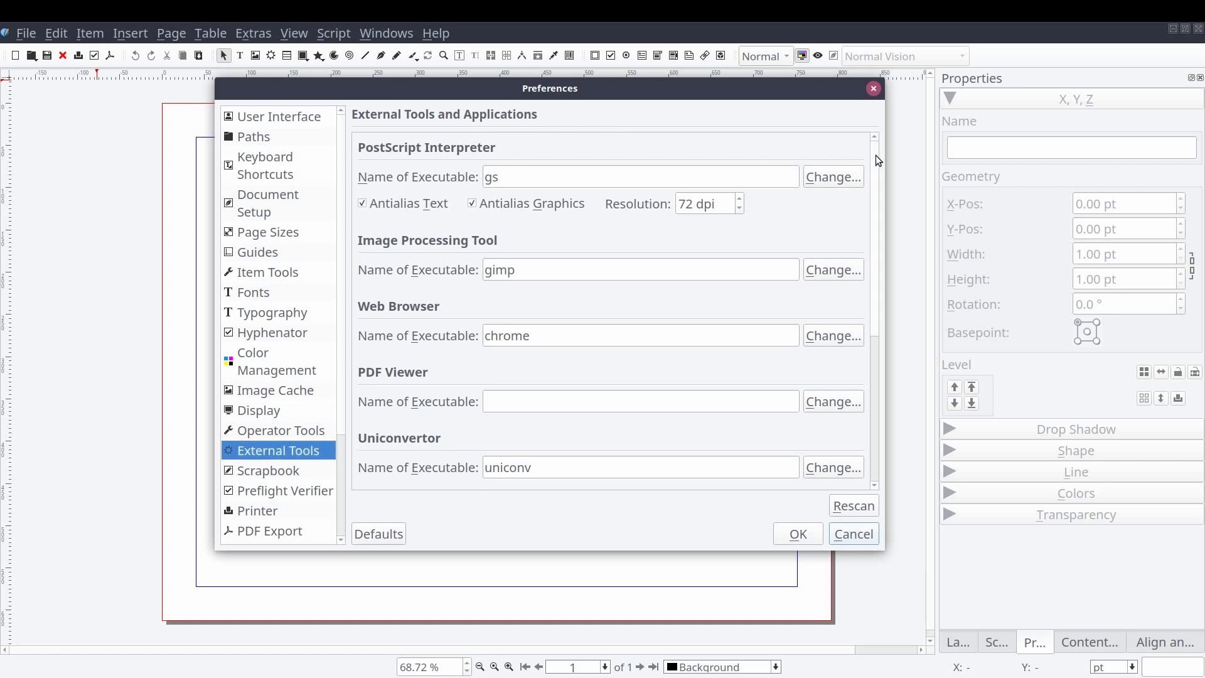
{"action": "left_click_drag", "start_coordinate": [876, 156], "coordinate": [895, 330]}
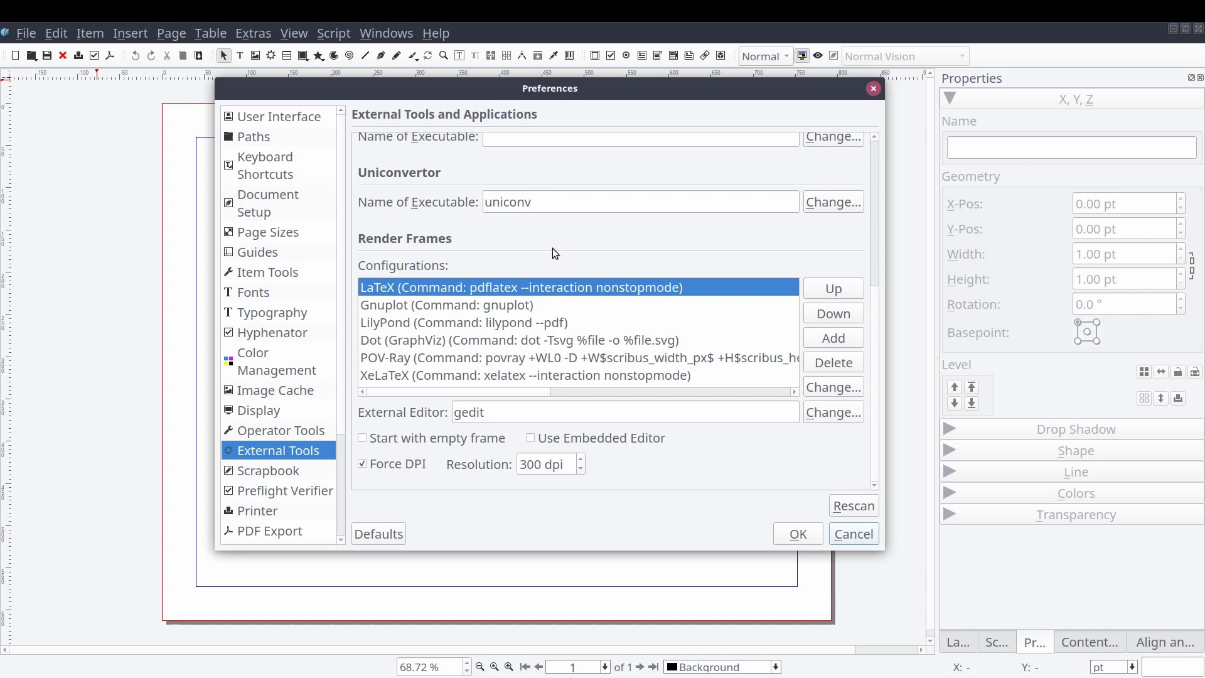
Delete the Dot (GraphViz) render configuration after trying to move it up and down
{"action": "left_click", "coordinate": [615, 340]}
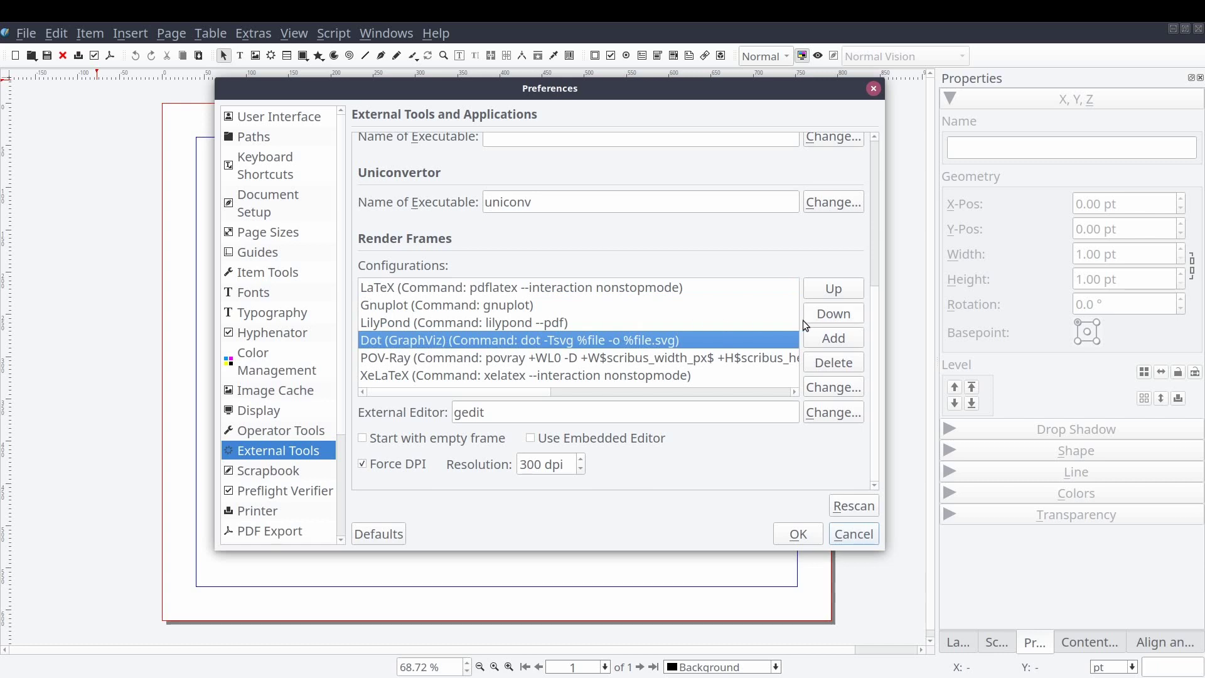
{"action": "left_click", "coordinate": [845, 289]}
{"action": "left_click", "coordinate": [846, 288]}
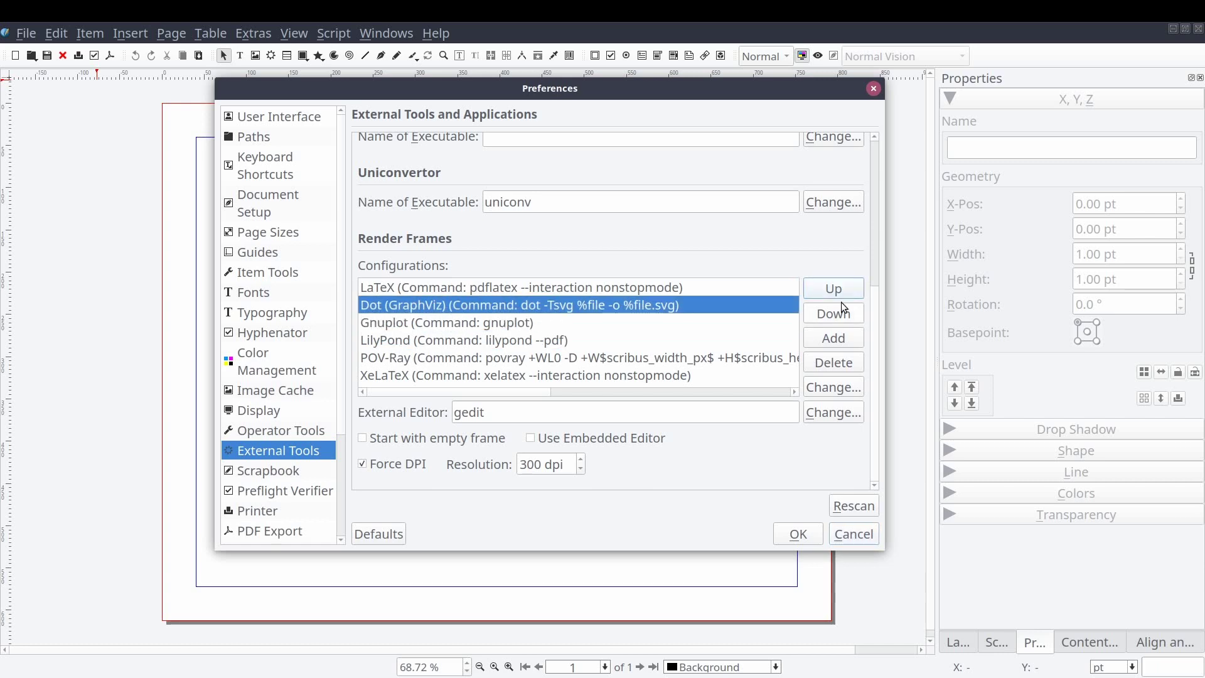
{"action": "left_click", "coordinate": [840, 316]}
{"action": "left_click", "coordinate": [840, 316]}
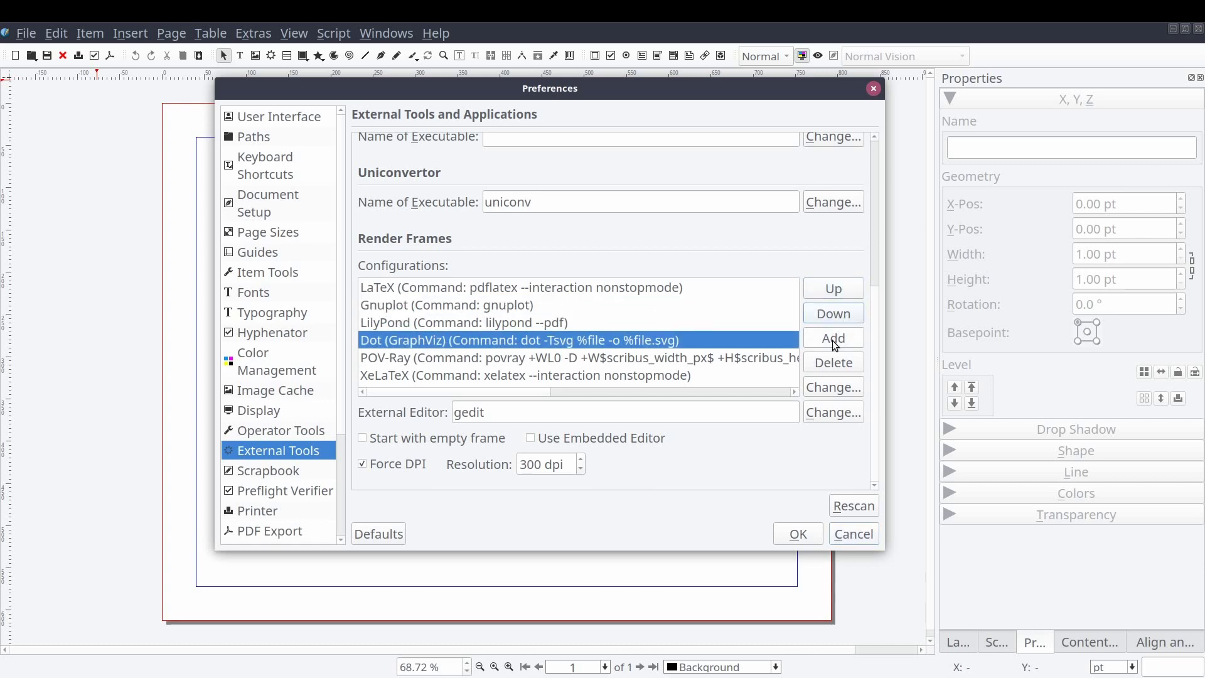
{"action": "left_click", "coordinate": [860, 362]}
Delete the XeLaTeX configuration and select the external editor name gedit
{"action": "left_click", "coordinate": [705, 359]}
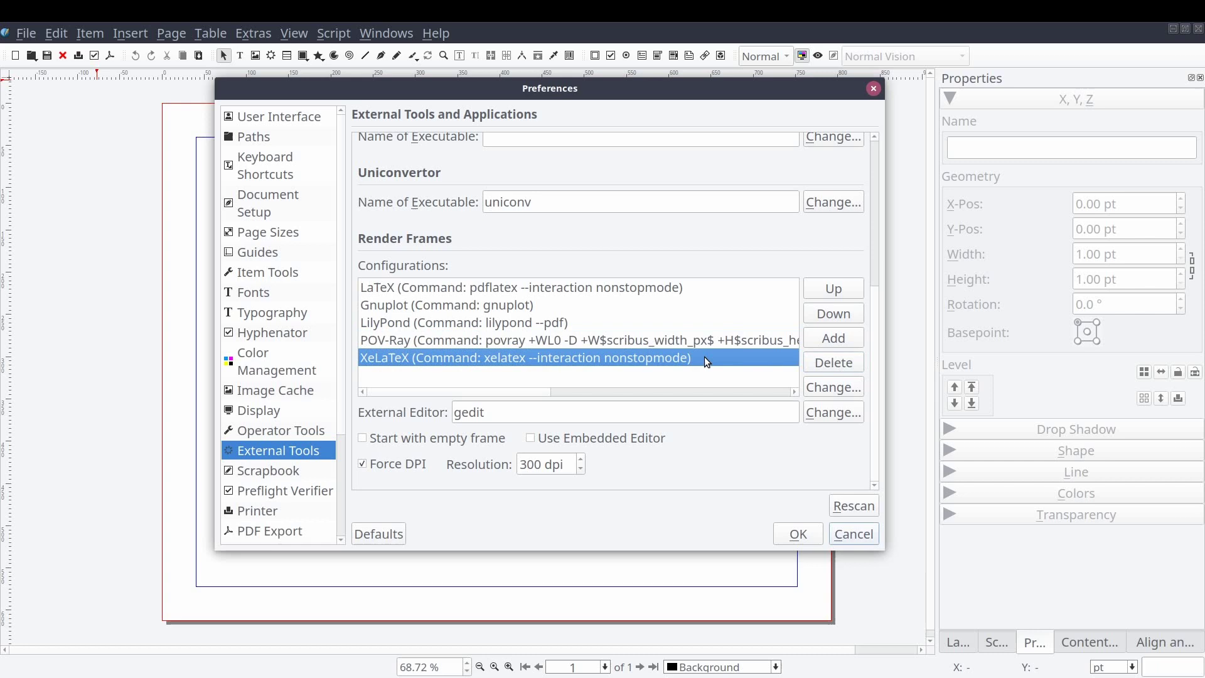
{"action": "left_click", "coordinate": [853, 365]}
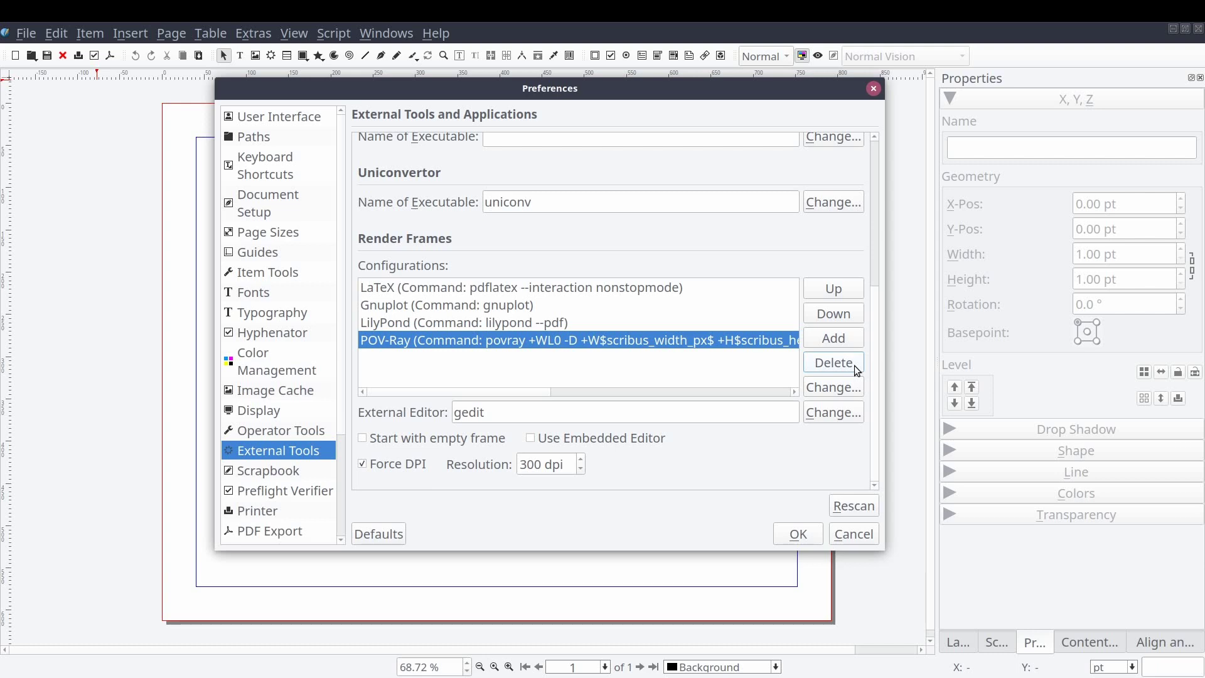
{"action": "double_click", "coordinate": [545, 419]}
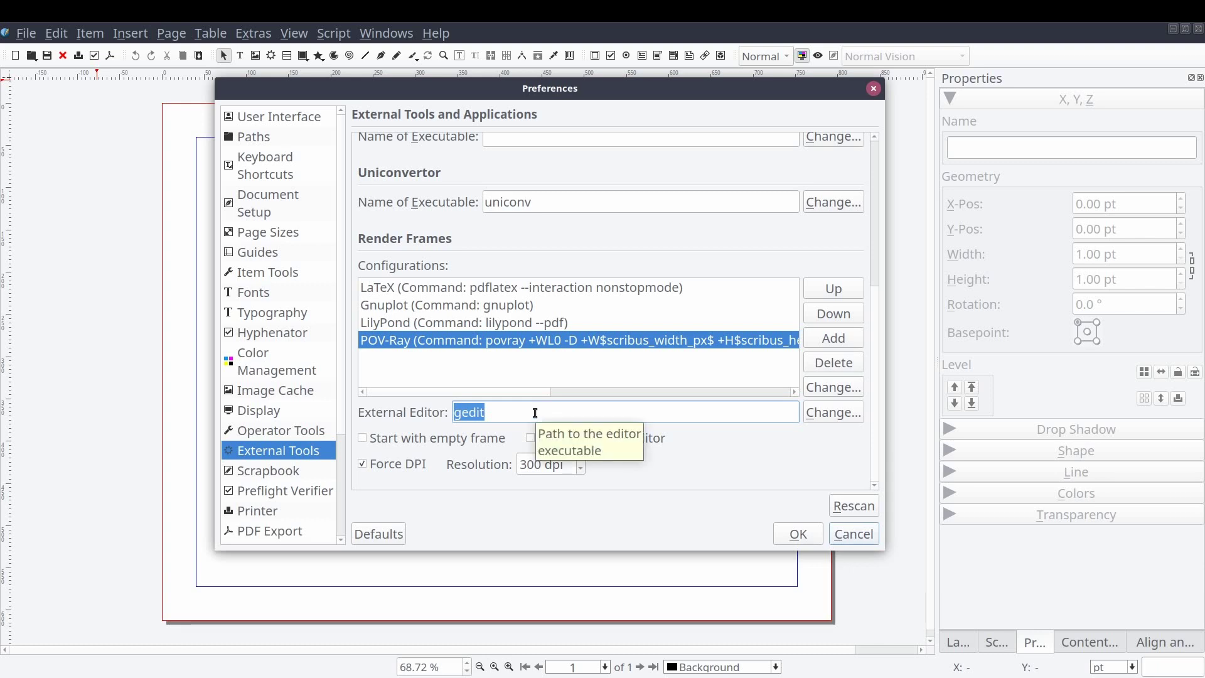
{"action": "left_click", "coordinate": [536, 412]}
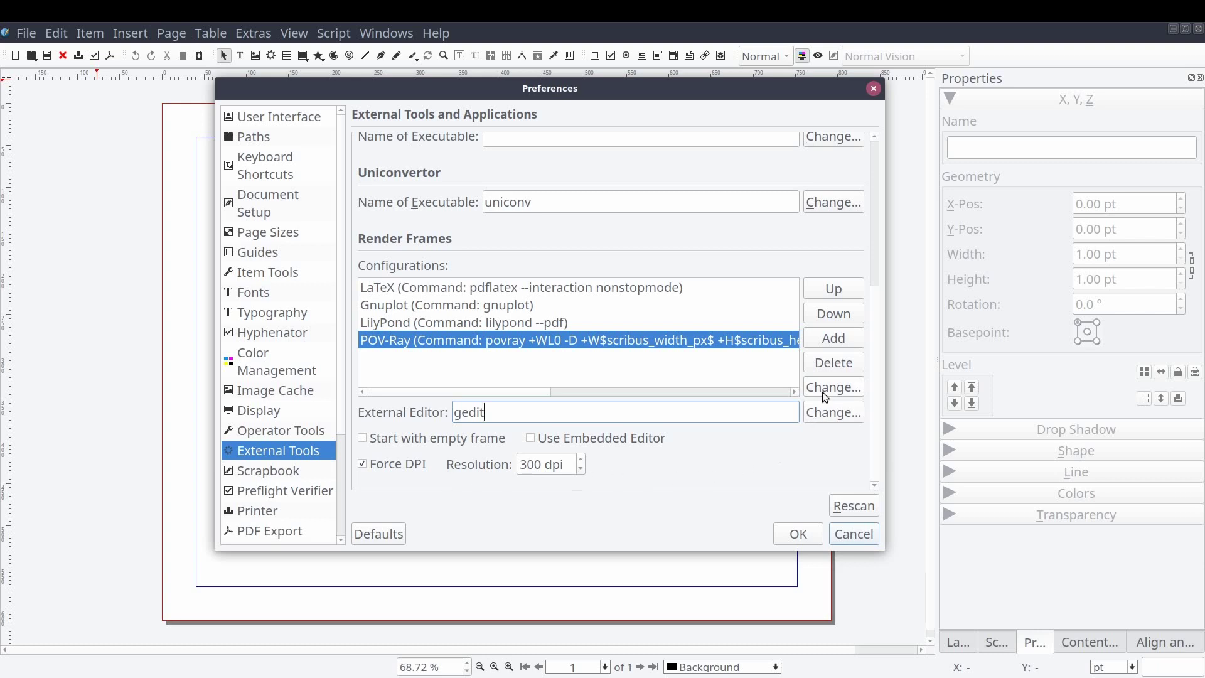
Close Preferences and add one horizontal and one vertical Column/Row guide in Manage Guides
{"action": "left_click", "coordinate": [818, 536]}
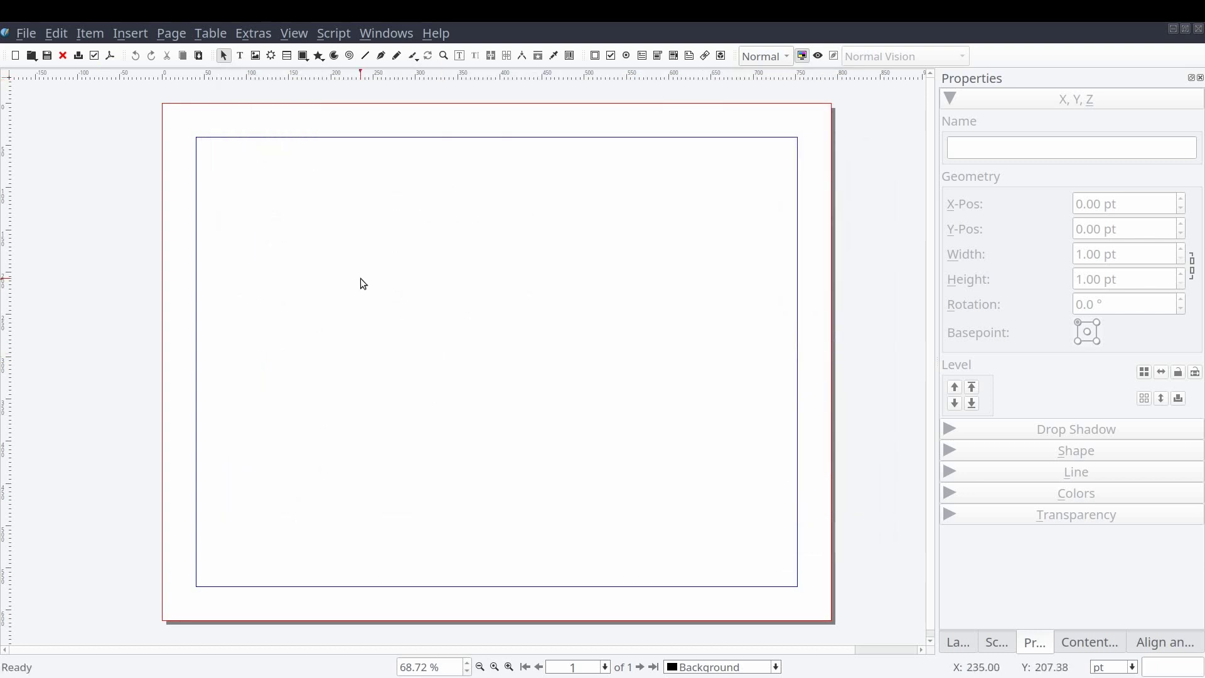
{"action": "right_click", "coordinate": [363, 284]}
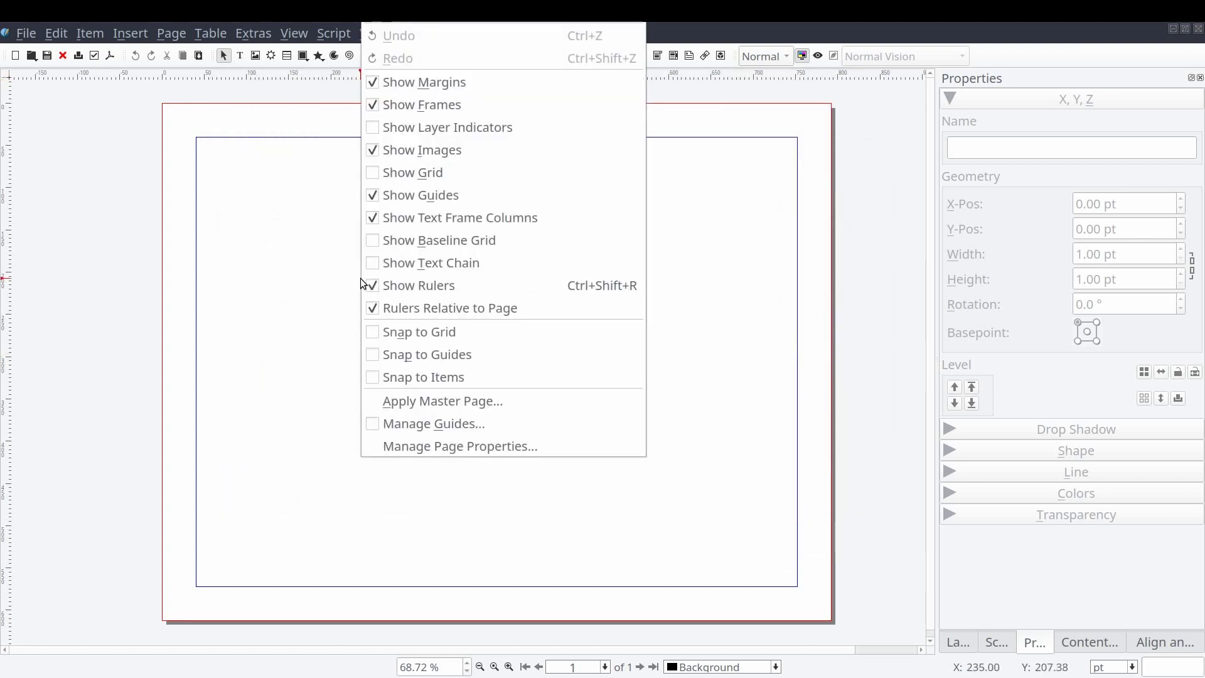
{"action": "left_click", "coordinate": [448, 428]}
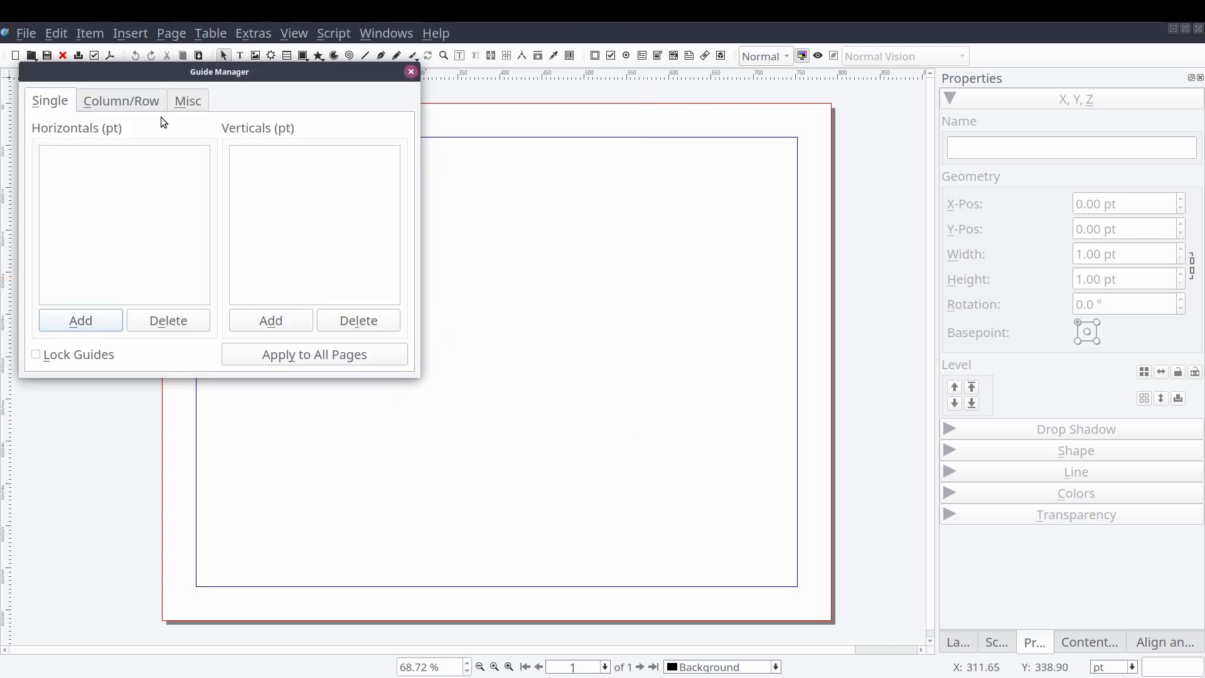
{"action": "left_click", "coordinate": [142, 113]}
{"action": "left_click", "coordinate": [205, 153]}
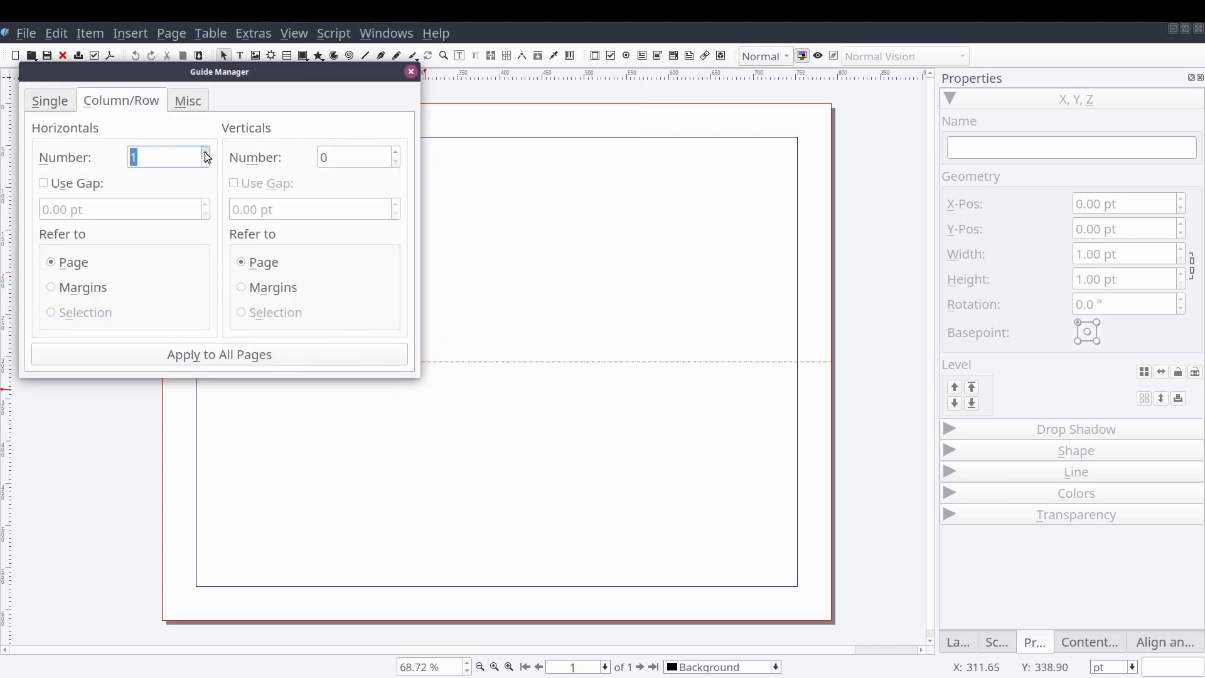
{"action": "left_click", "coordinate": [396, 152]}
Give both the horizontal and vertical guides a 10 pt gap
{"action": "left_click", "coordinate": [76, 183]}
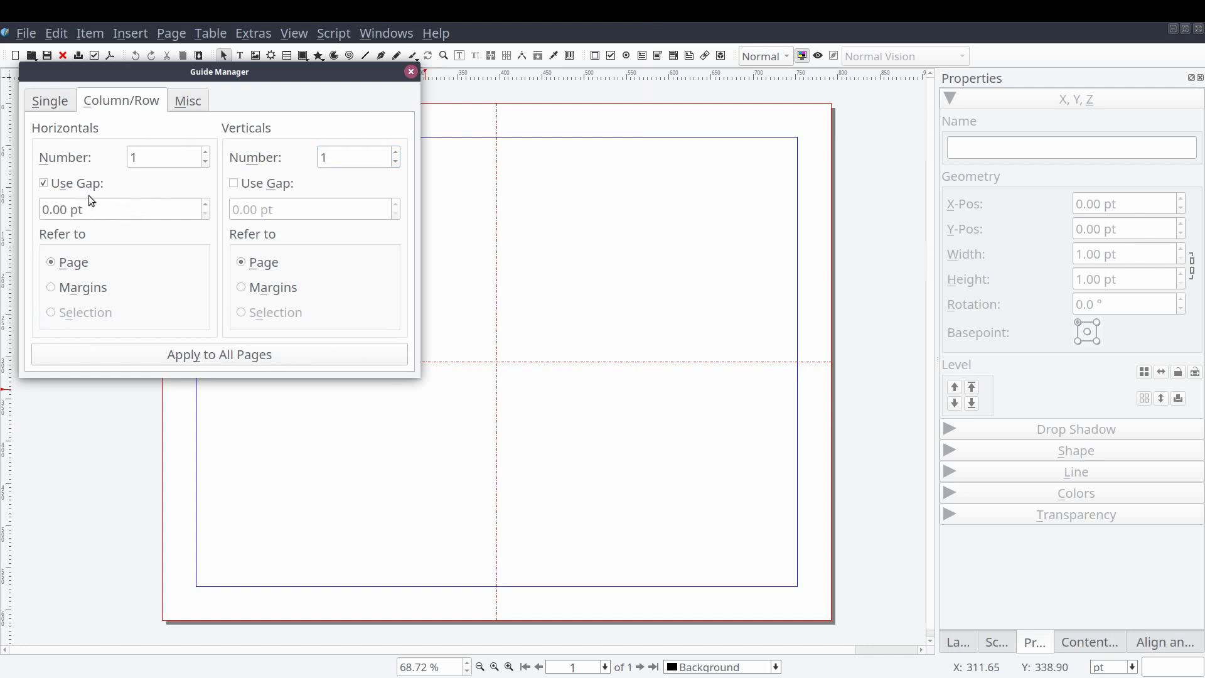
{"action": "triple_click", "coordinate": [87, 209]}
{"action": "type", "text": "10"}
{"action": "left_click", "coordinate": [270, 182]}
{"action": "triple_click", "coordinate": [288, 214]}
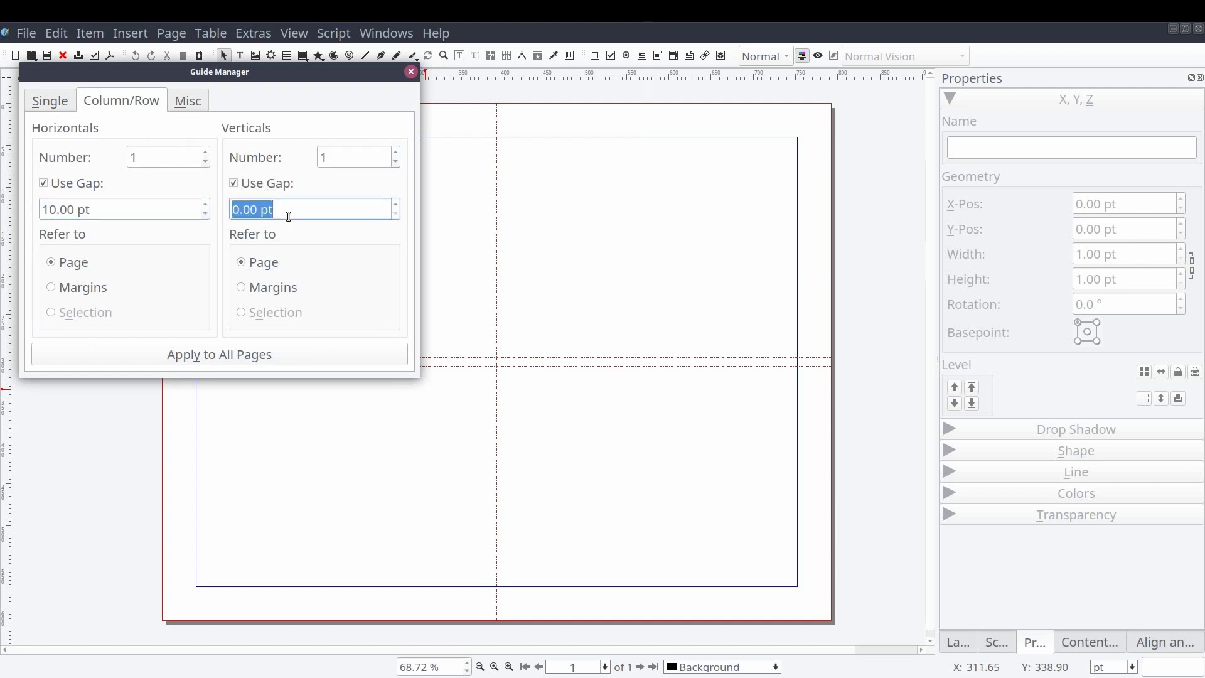
{"action": "type", "text": "10"}
{"action": "left_click", "coordinate": [411, 73]}
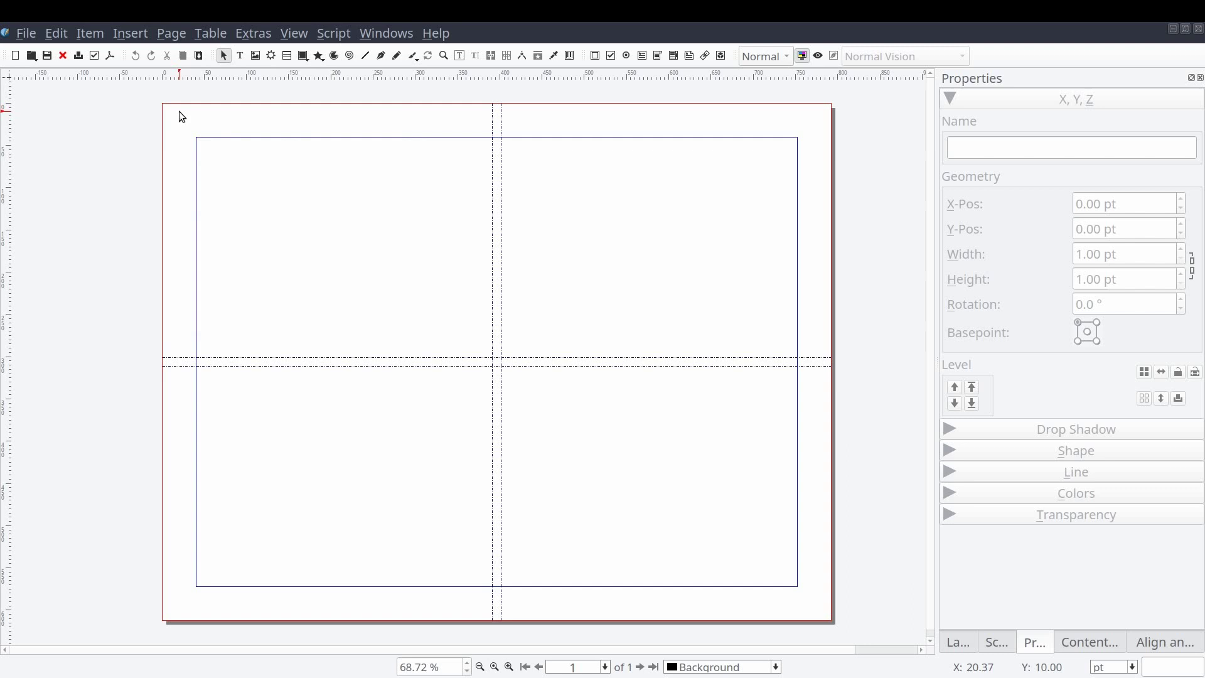
Place render frames in the top-left, top-right, lower-left and lower-right guide quadrants
{"action": "left_click", "coordinate": [272, 57]}
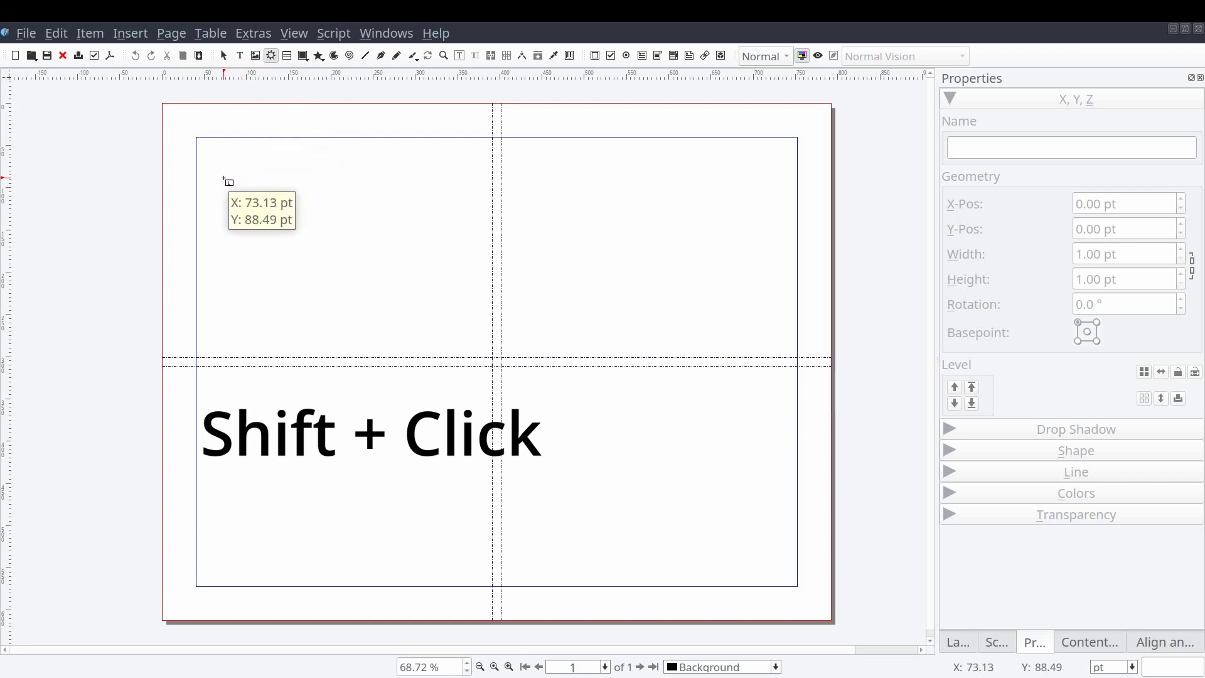
{"action": "left_click", "coordinate": [209, 159], "text": "shift"}
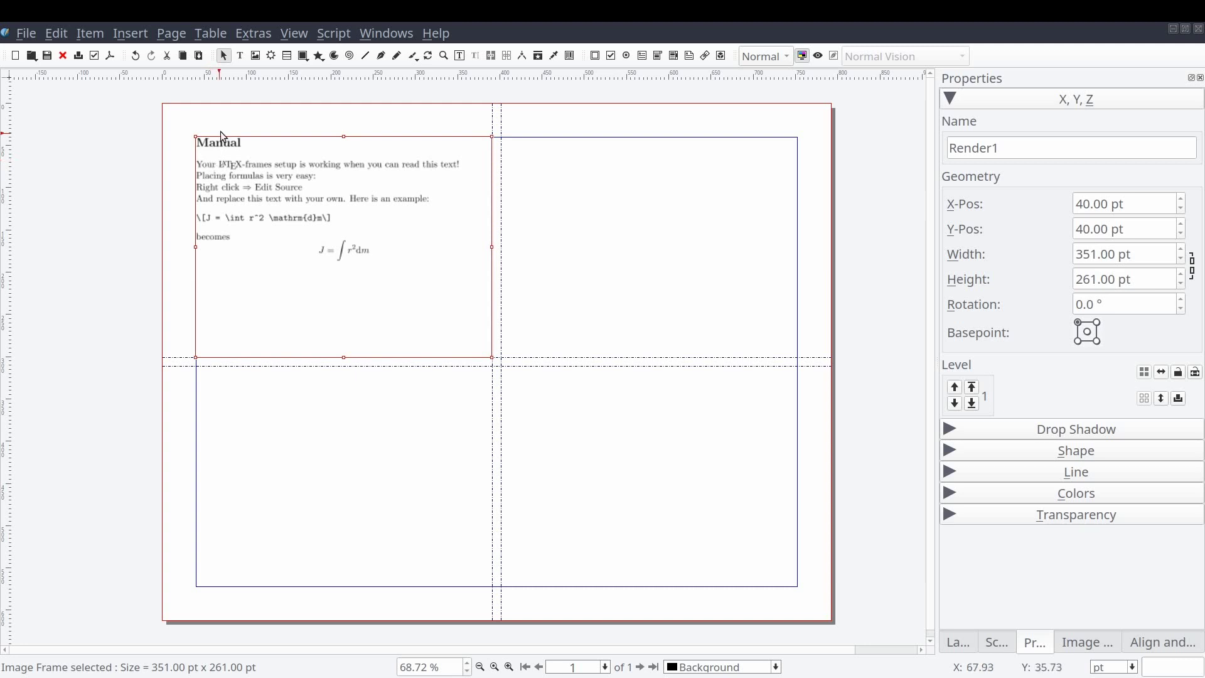
{"action": "left_click", "coordinate": [270, 58]}
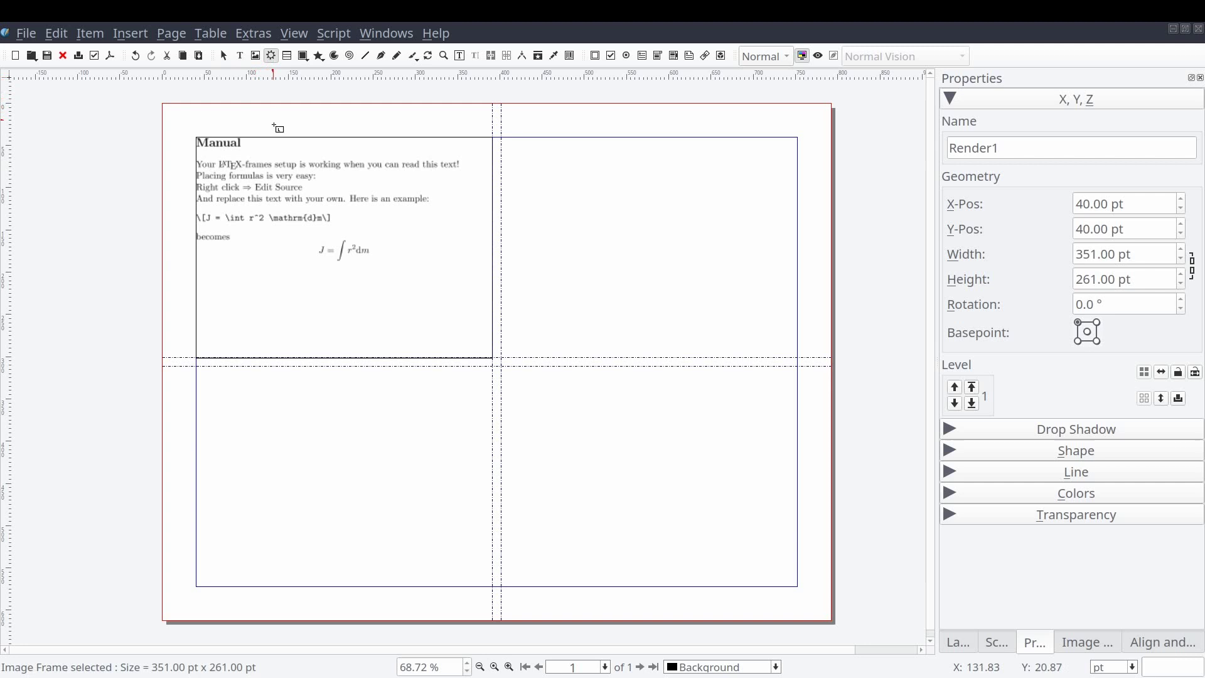
{"action": "left_click", "coordinate": [540, 177]}
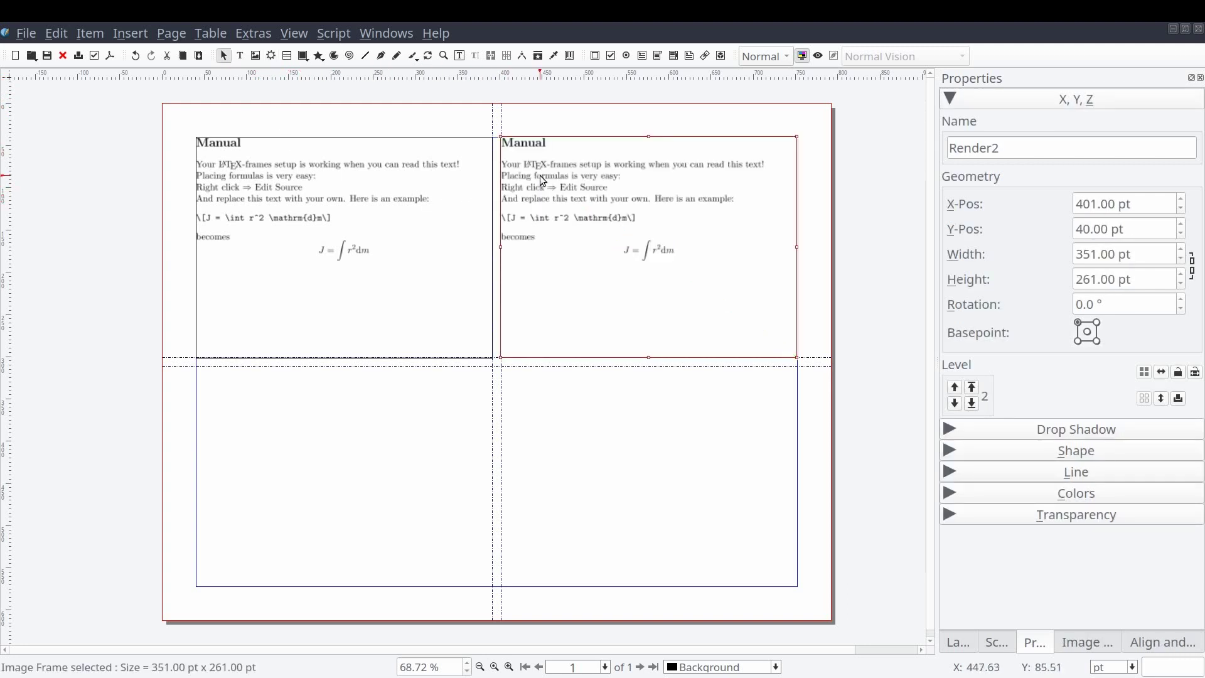
{"action": "left_click", "coordinate": [269, 55]}
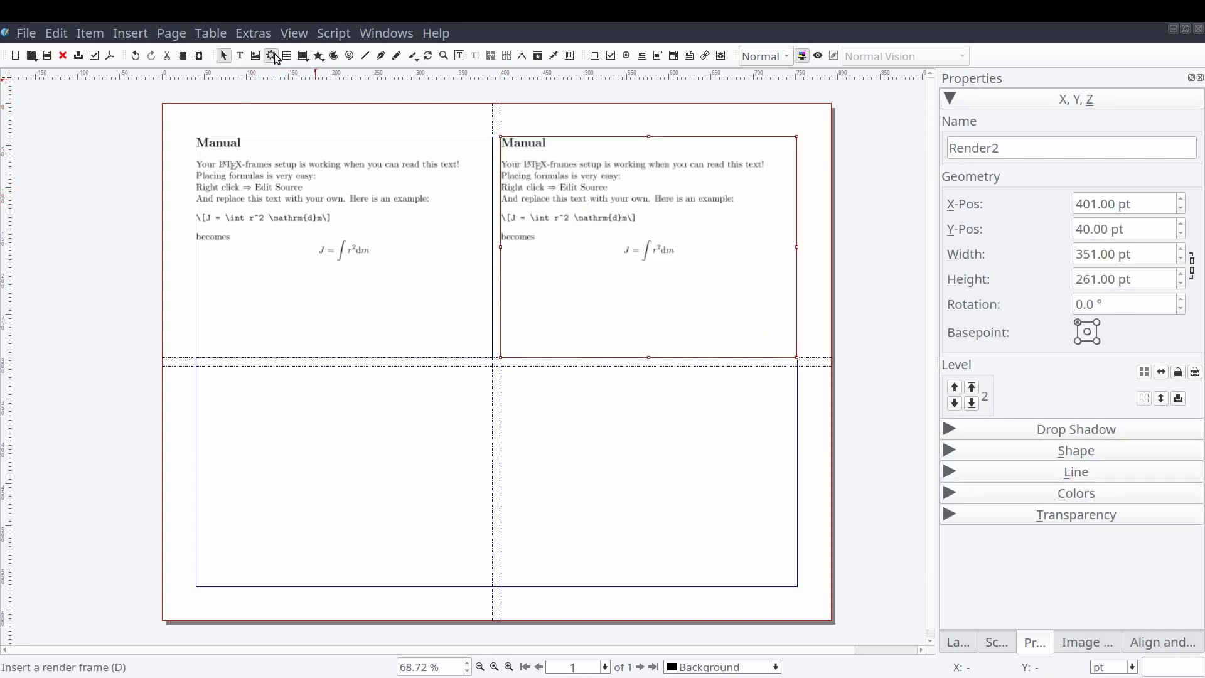
{"action": "left_click", "coordinate": [226, 407]}
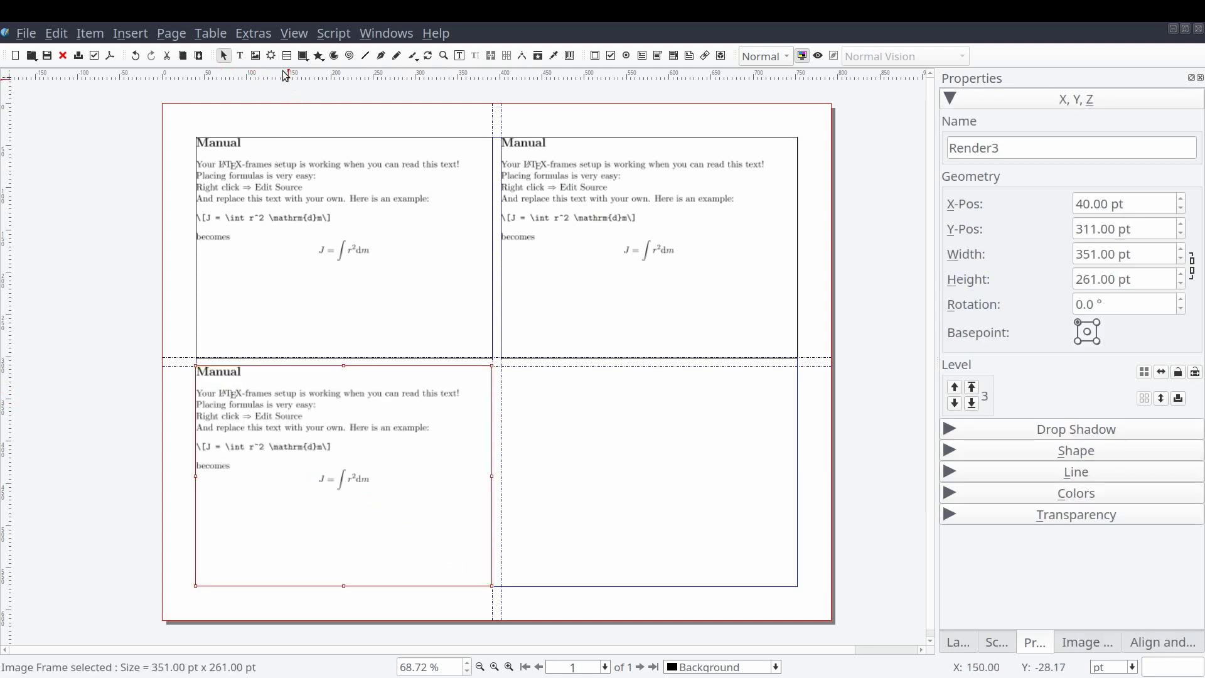
{"action": "left_click", "coordinate": [271, 55]}
{"action": "left_click", "coordinate": [529, 396]}
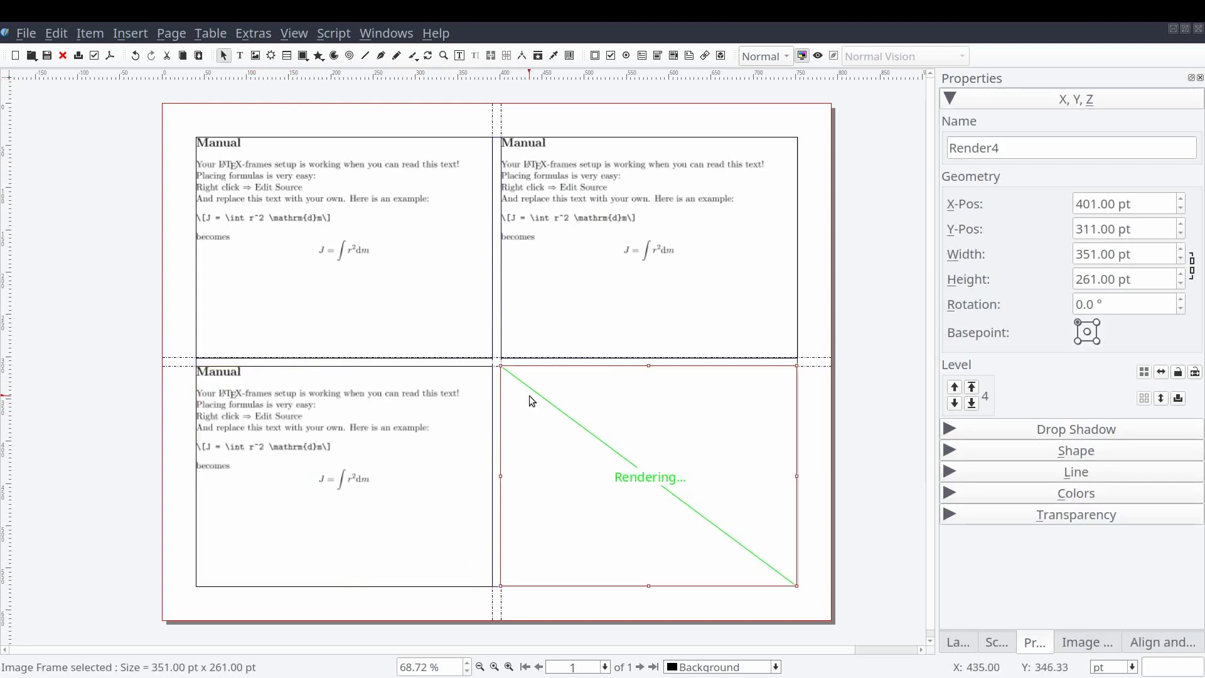
{"action": "scroll", "coordinate": [425, 166], "scroll_direction": "up", "scroll_amount": 3}
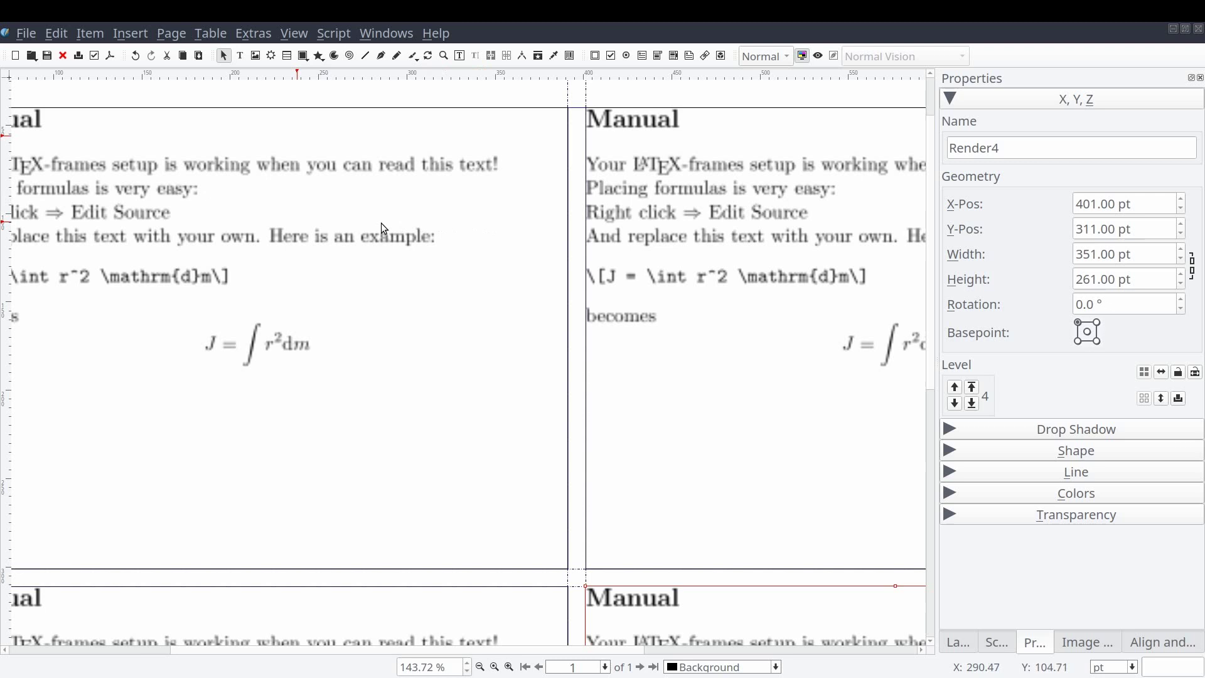
Set the top-left Render1 frame's preview to Full Resolution
{"action": "right_click", "coordinate": [484, 213]}
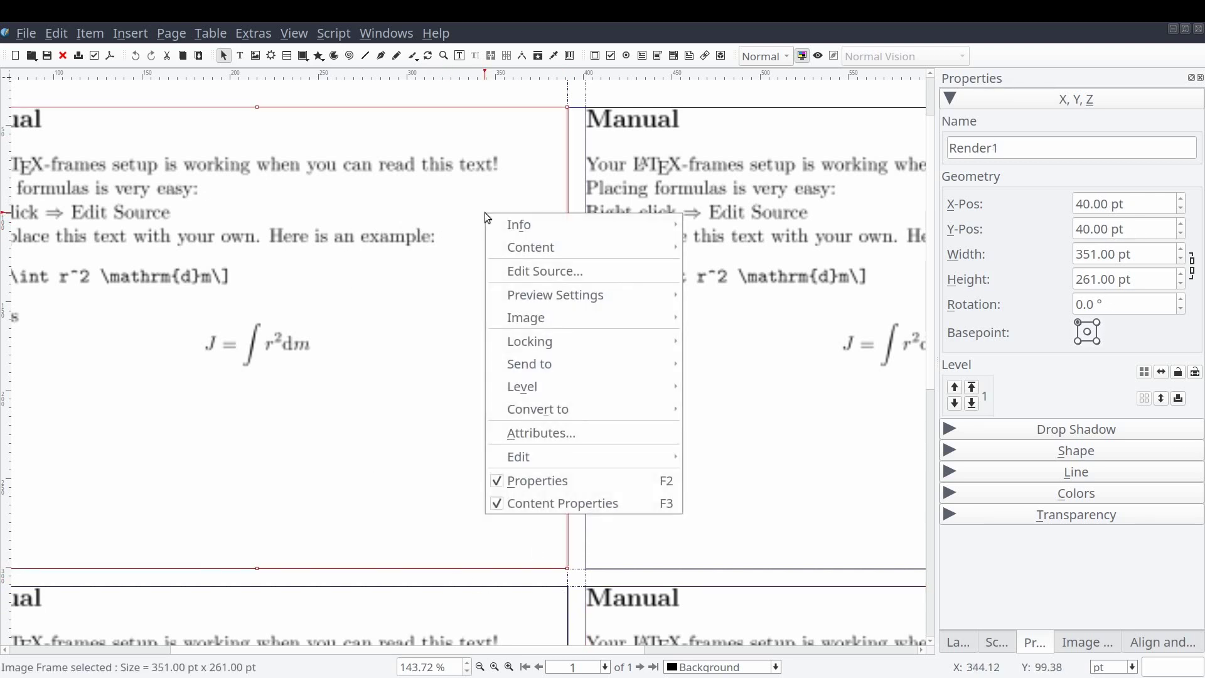
{"action": "mouse_move", "coordinate": [543, 300]}
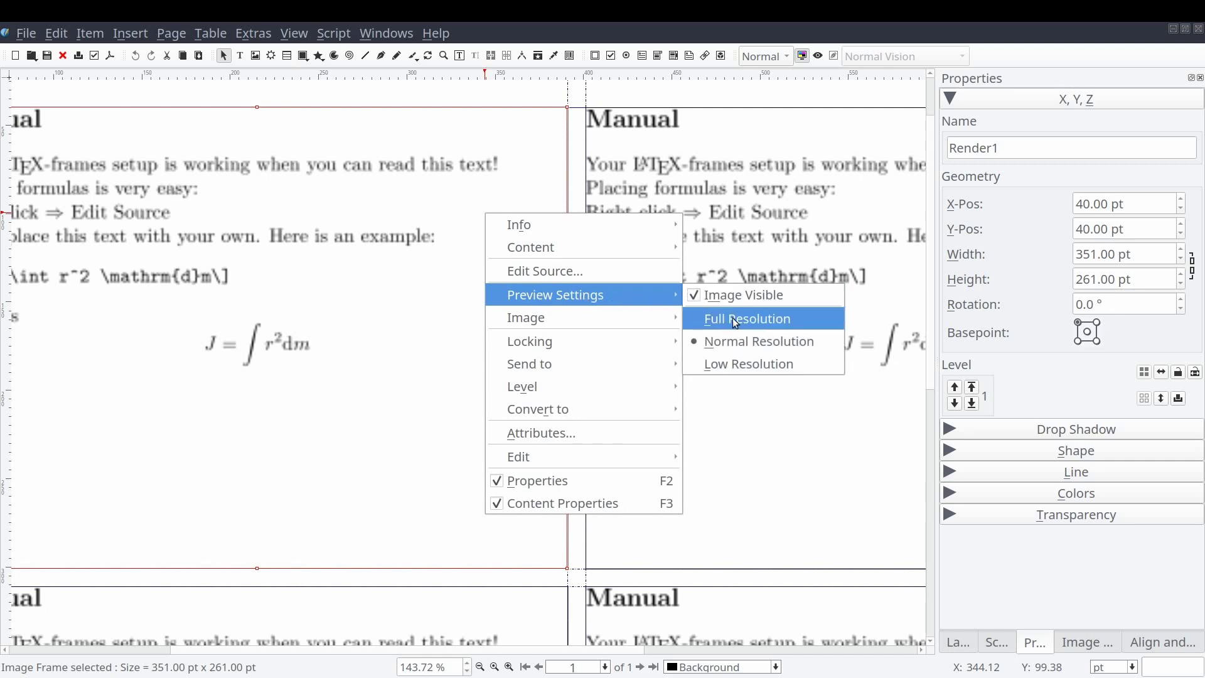
{"action": "left_click", "coordinate": [811, 321]}
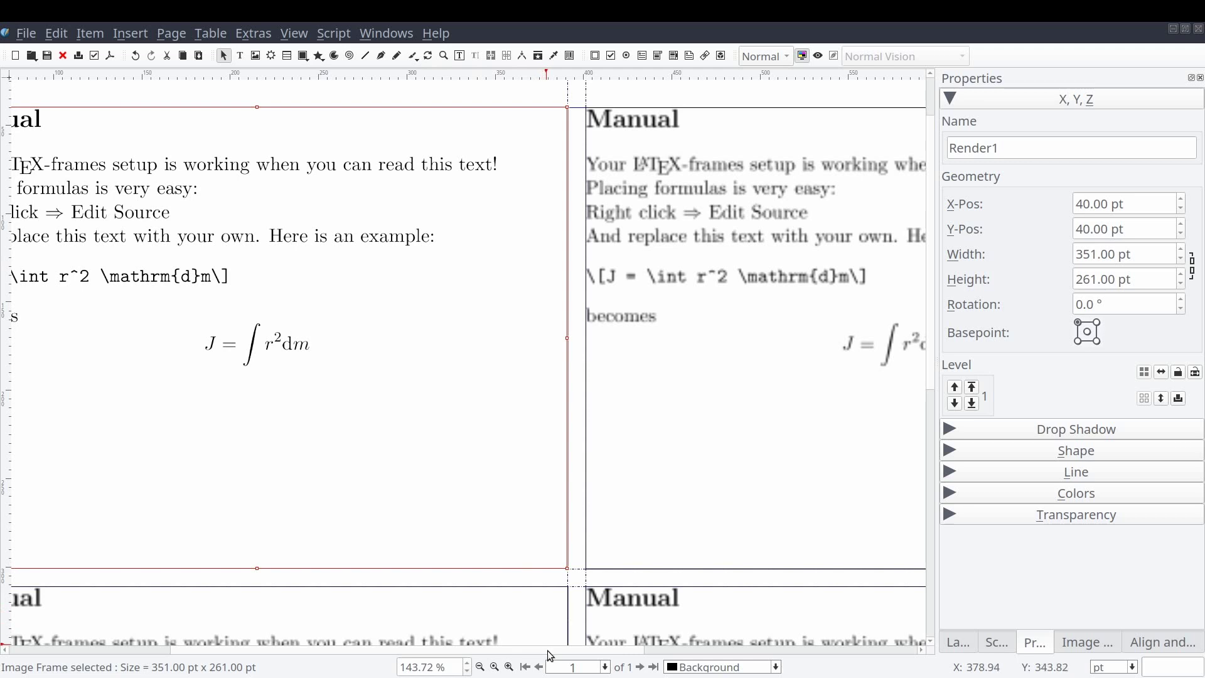
{"action": "scroll", "coordinate": [533, 656], "scroll_direction": "left", "scroll_amount": 2}
{"action": "scroll", "coordinate": [486, 641], "scroll_direction": "left", "scroll_amount": 5}
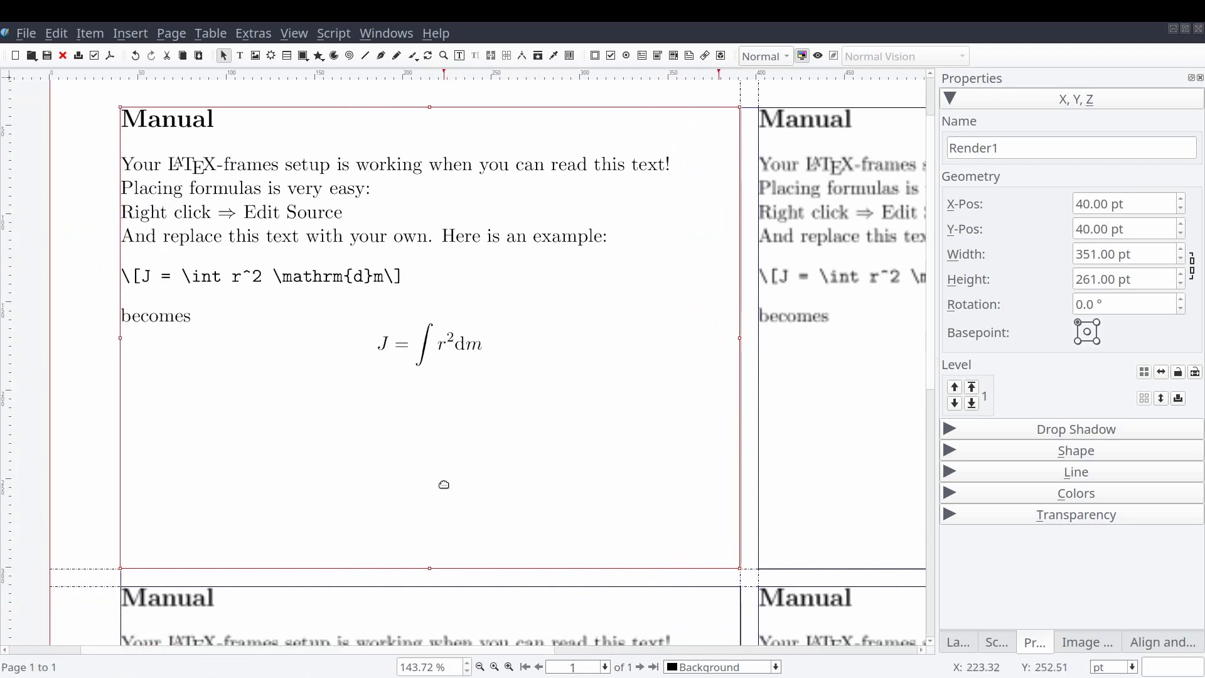
Add +2 after dm in Render1's LaTeX source, update the render and confirm
{"action": "right_click", "coordinate": [488, 200]}
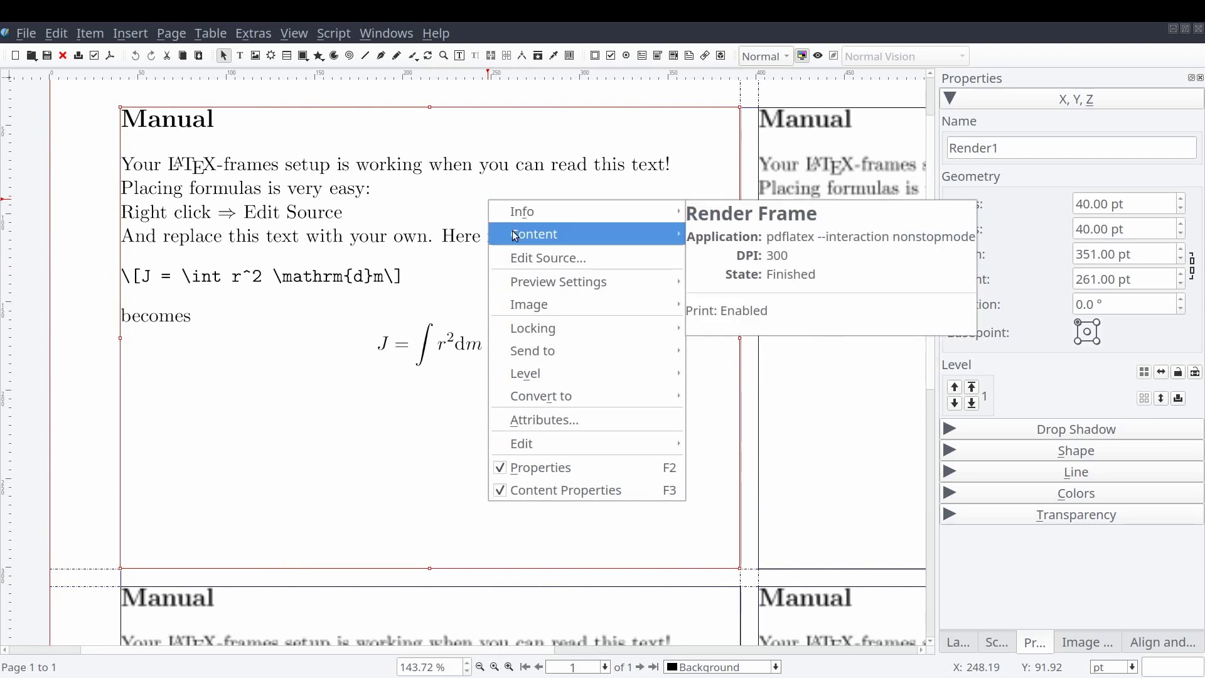
{"action": "left_click", "coordinate": [610, 257]}
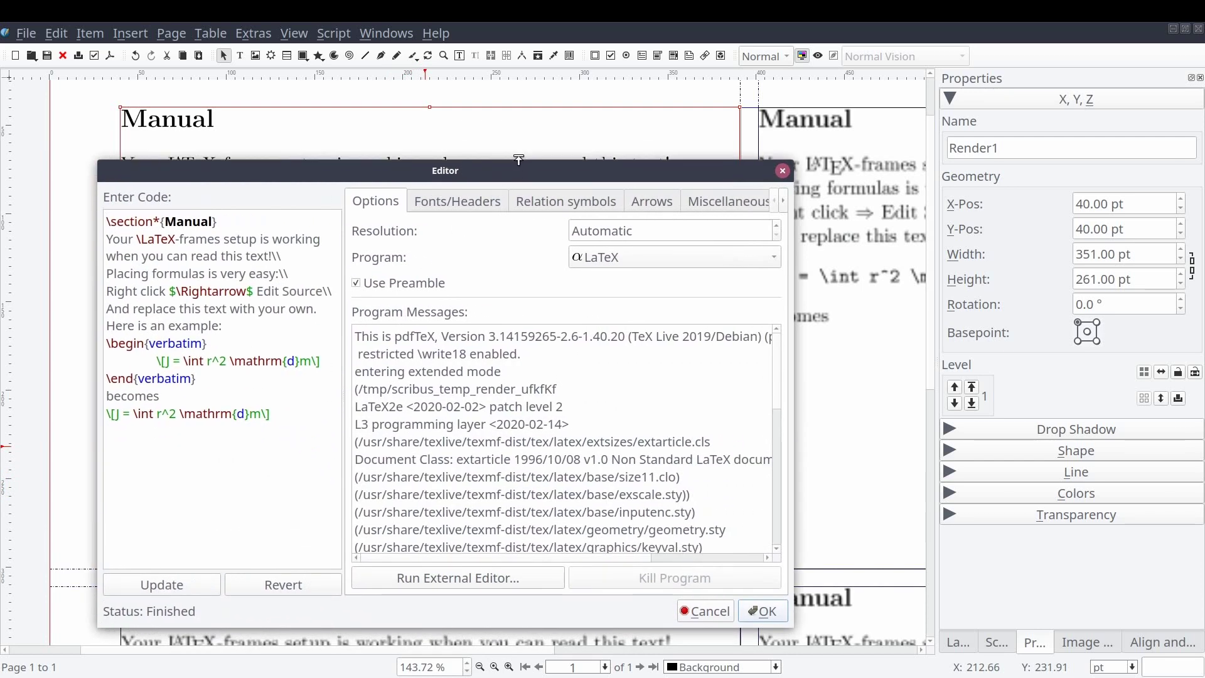
{"action": "left_click_drag", "start_coordinate": [517, 175], "coordinate": [751, 88]}
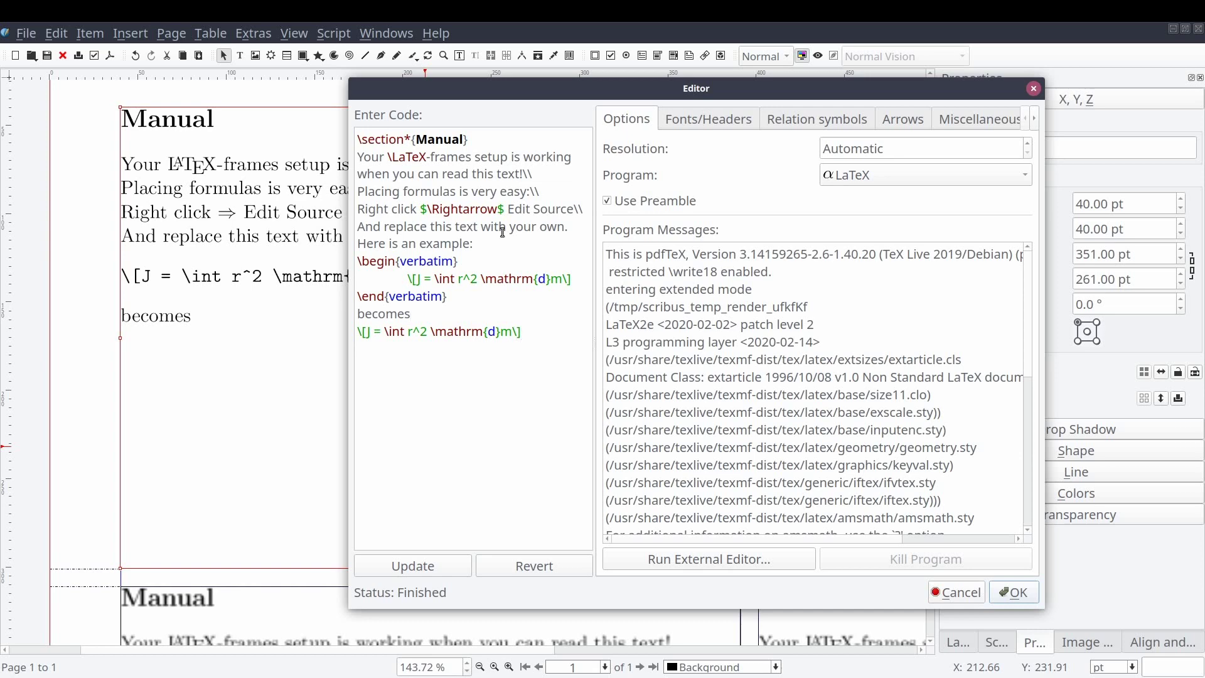
{"action": "left_click_drag", "start_coordinate": [498, 93], "coordinate": [646, 86]}
{"action": "left_click", "coordinate": [664, 326]}
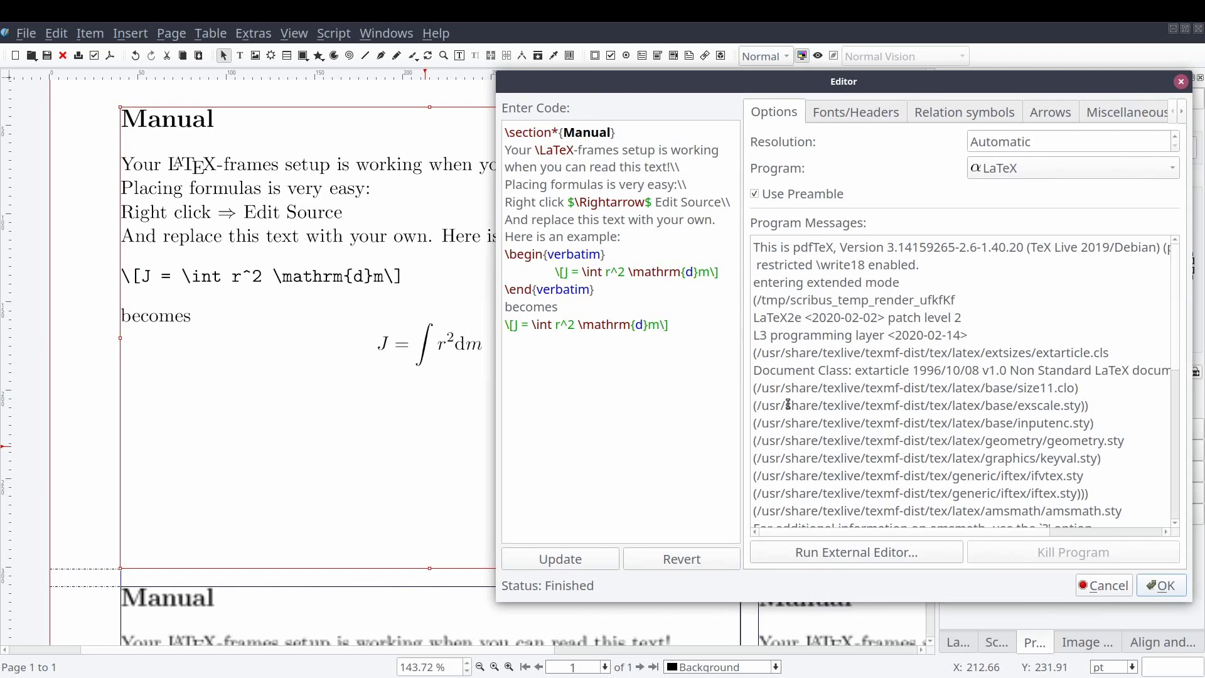
{"action": "type", "text": "+2"}
{"action": "left_click", "coordinate": [546, 561]}
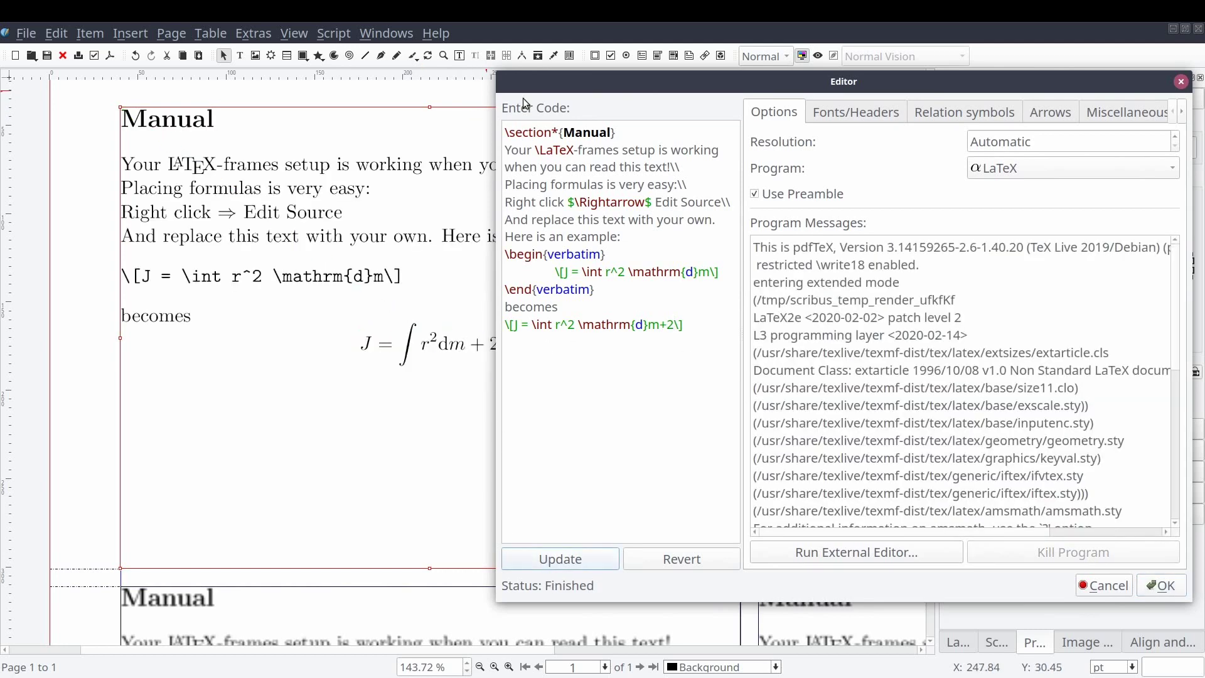
{"action": "left_click", "coordinate": [1145, 589]}
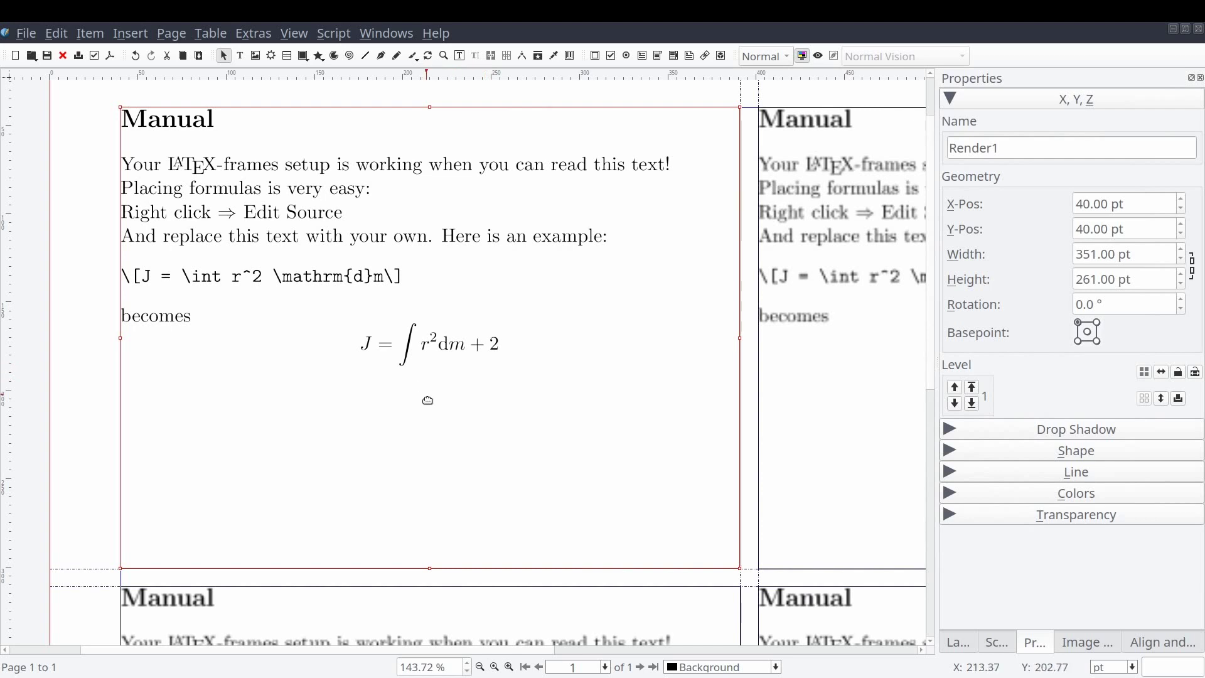
Set Render2's preview to Full Resolution and open its source editor
{"action": "scroll", "coordinate": [430, 649], "scroll_direction": "right", "scroll_amount": 1}
{"action": "scroll", "coordinate": [447, 665], "scroll_direction": "right", "scroll_amount": 12}
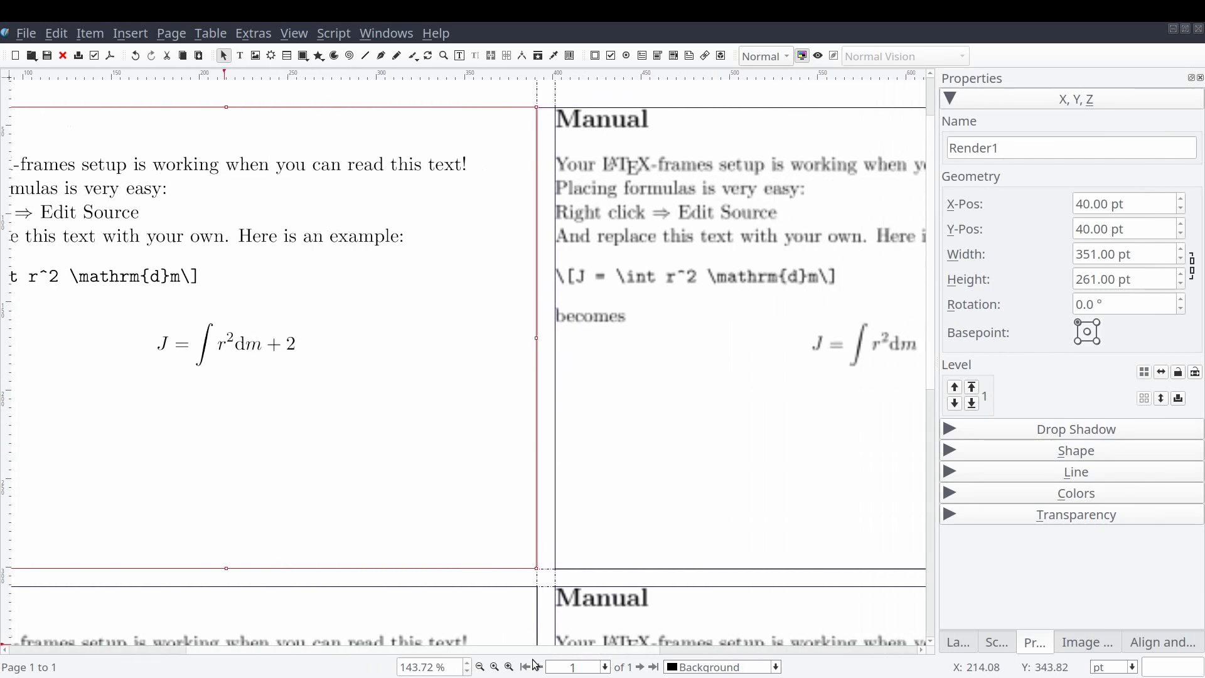
{"action": "right_click", "coordinate": [670, 275]}
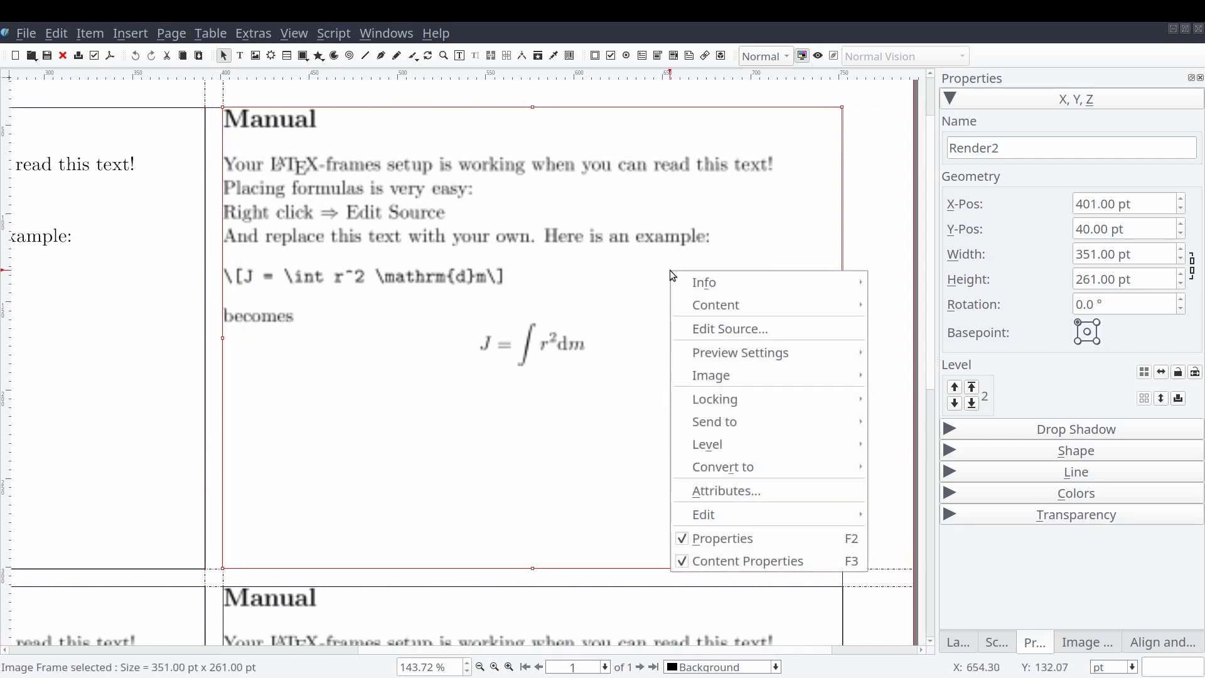
{"action": "mouse_move", "coordinate": [830, 349]}
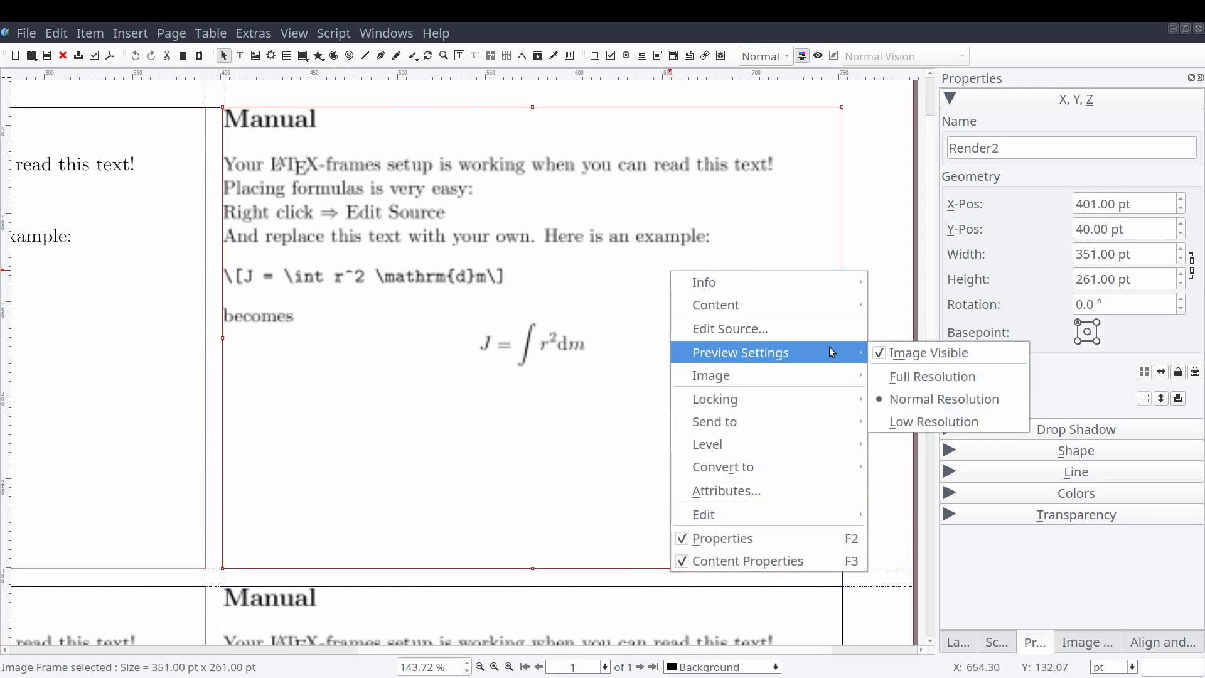
{"action": "left_click", "coordinate": [928, 378]}
{"action": "right_click", "coordinate": [598, 208]}
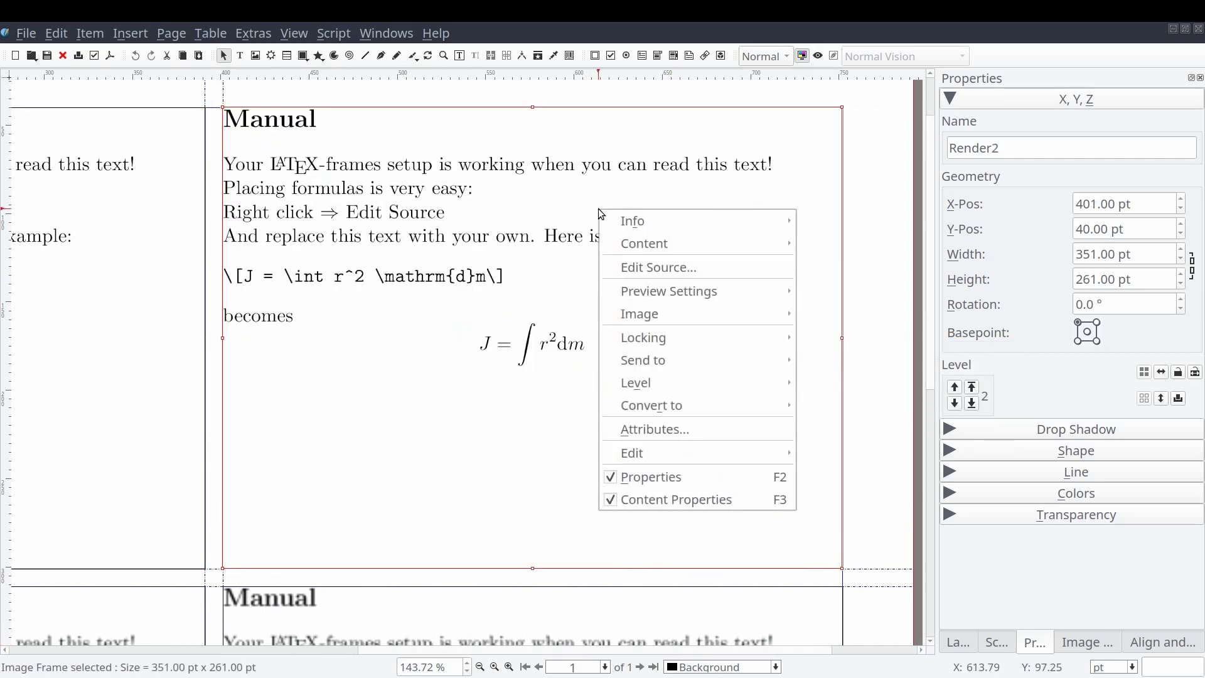
{"action": "left_click", "coordinate": [708, 267]}
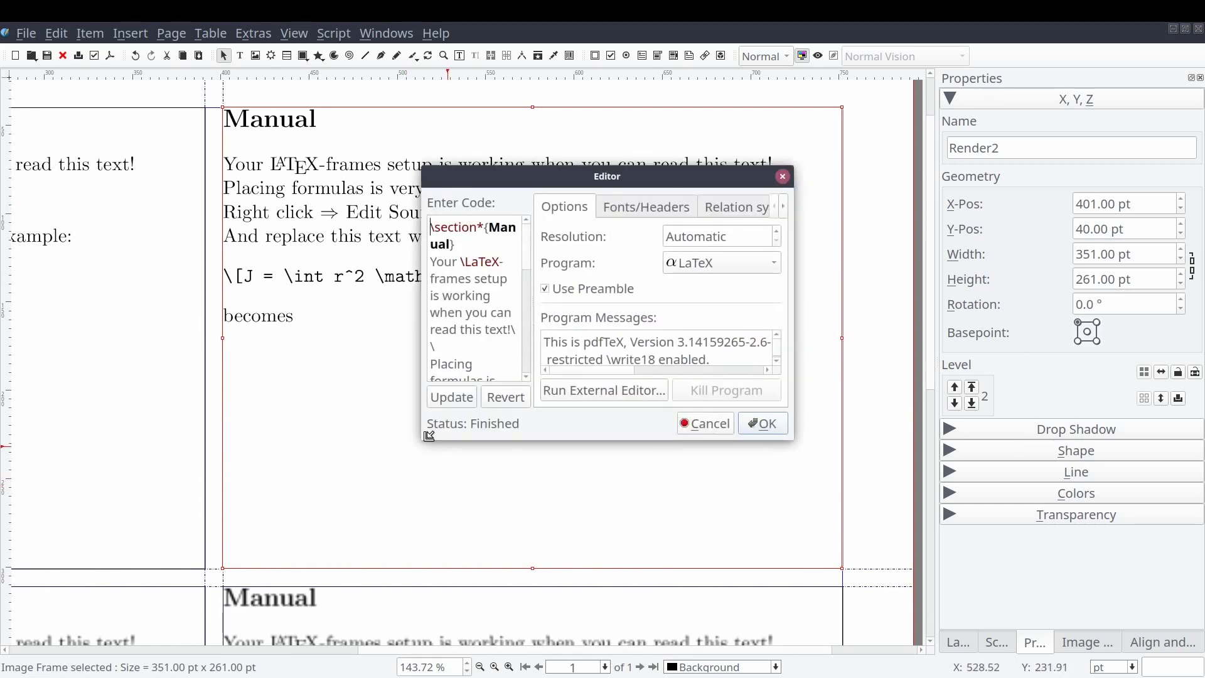
Switch Render2 to Gnuplot plotting sin(x) lw 5 and (cos(x))**2 lw 3, update and confirm
{"action": "left_click_drag", "start_coordinate": [423, 438], "coordinate": [96, 614]}
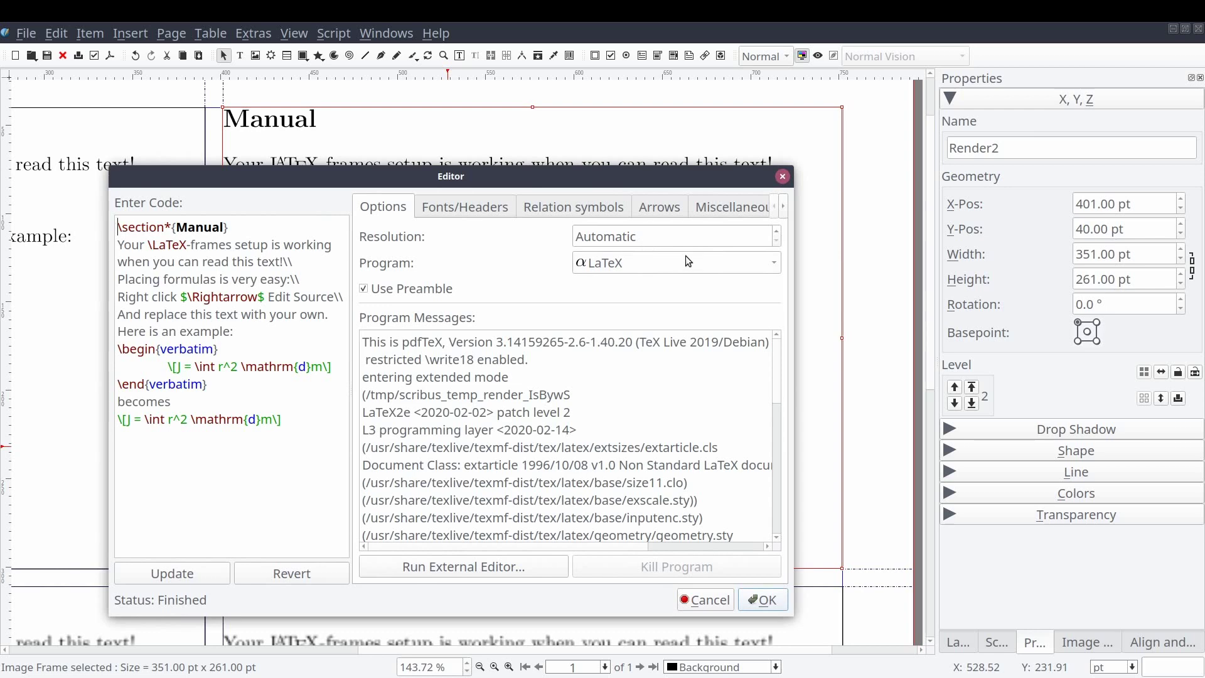
{"action": "left_click", "coordinate": [766, 266]}
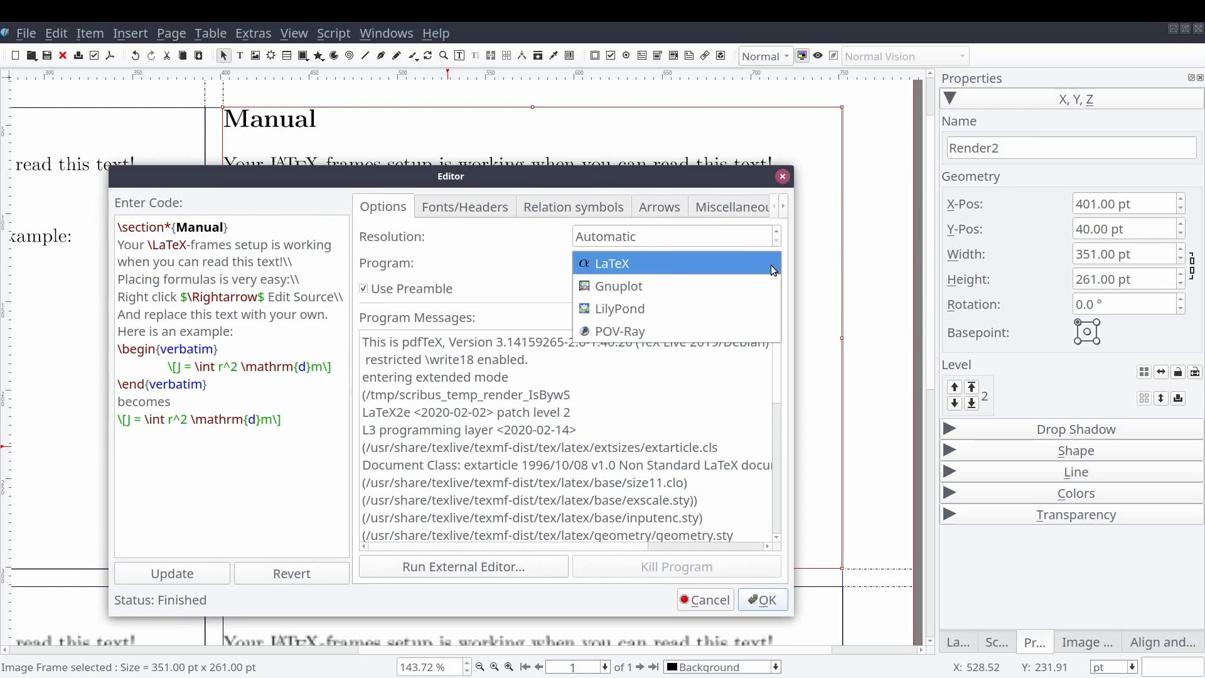
{"action": "left_click", "coordinate": [645, 288]}
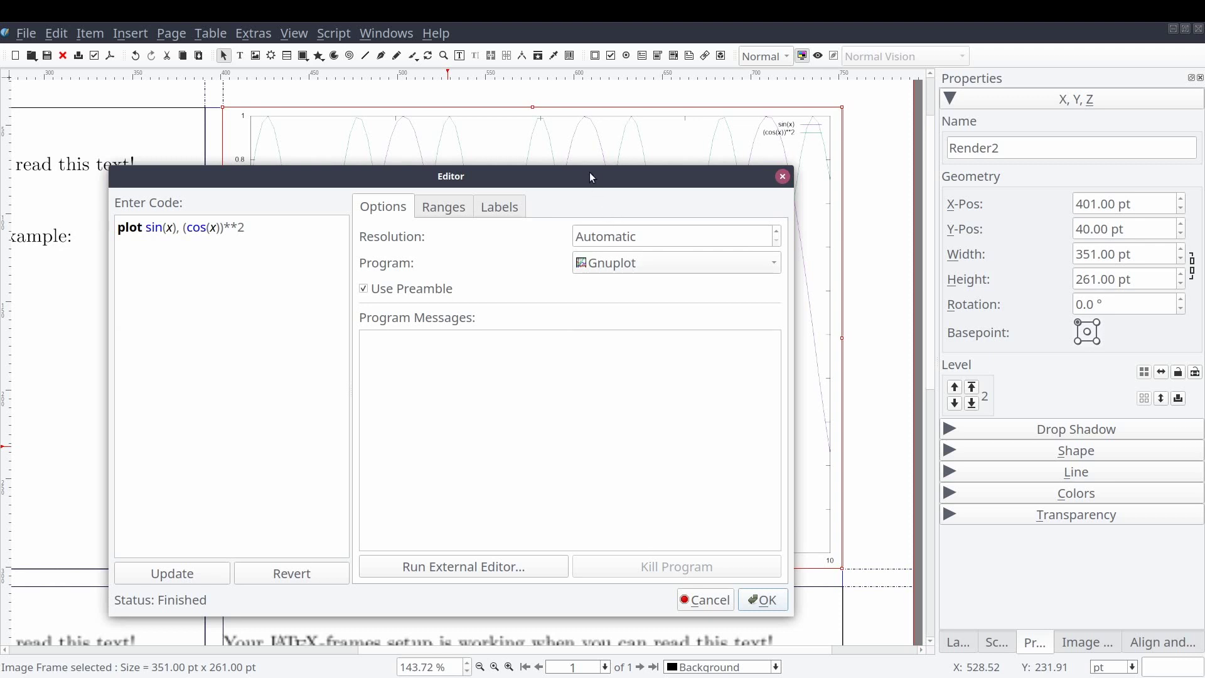
{"action": "left_click_drag", "start_coordinate": [595, 186], "coordinate": [708, 222]}
{"action": "left_click", "coordinate": [296, 277]}
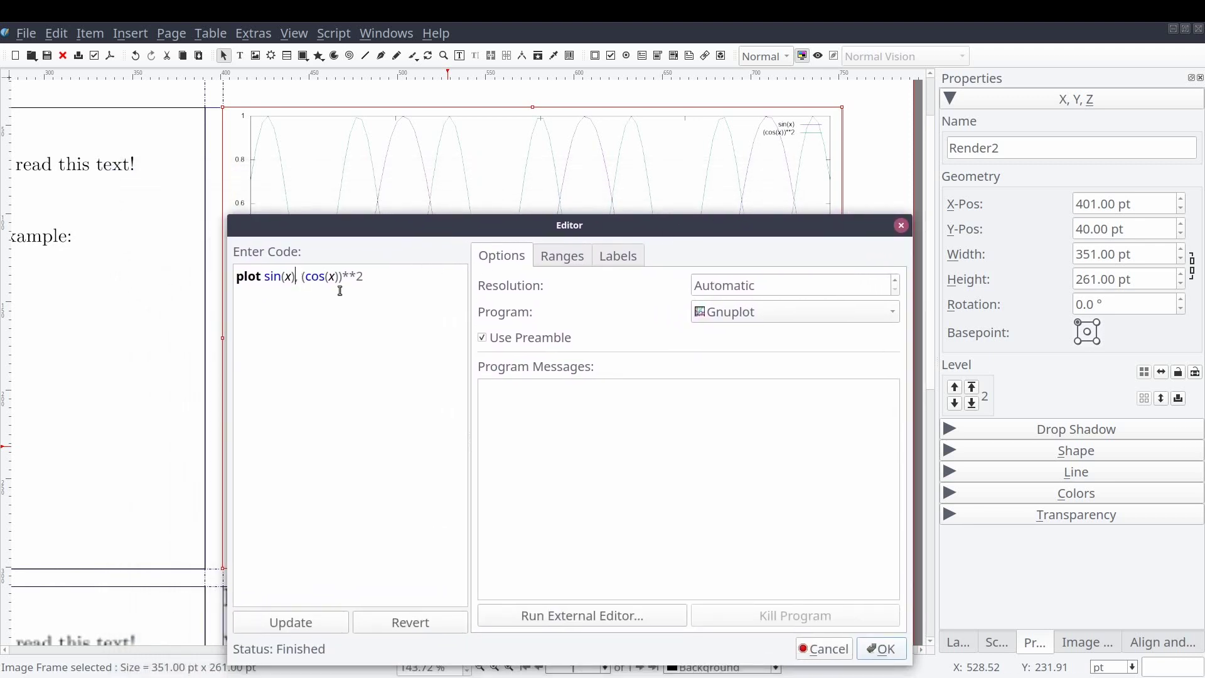
{"action": "type", "text": "lw 5"}
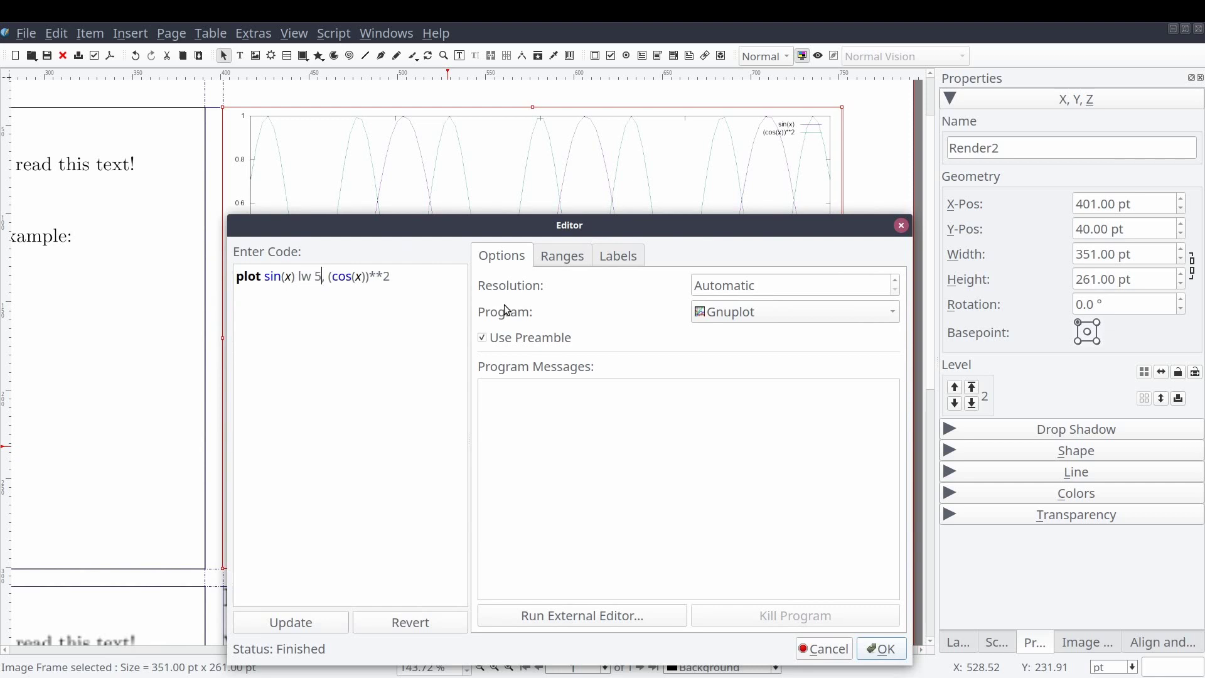
{"action": "left_click", "coordinate": [415, 282]}
{"action": "type", "text": "lw 3"}
{"action": "left_click", "coordinate": [309, 621]}
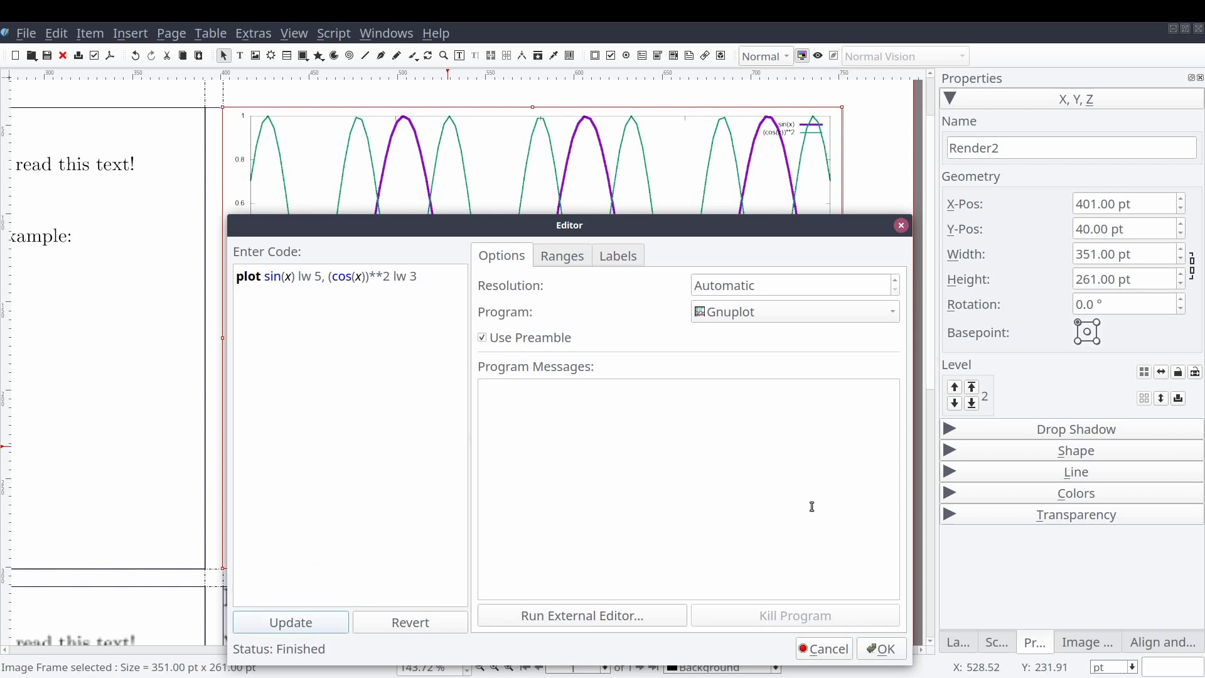
{"action": "left_click", "coordinate": [872, 653]}
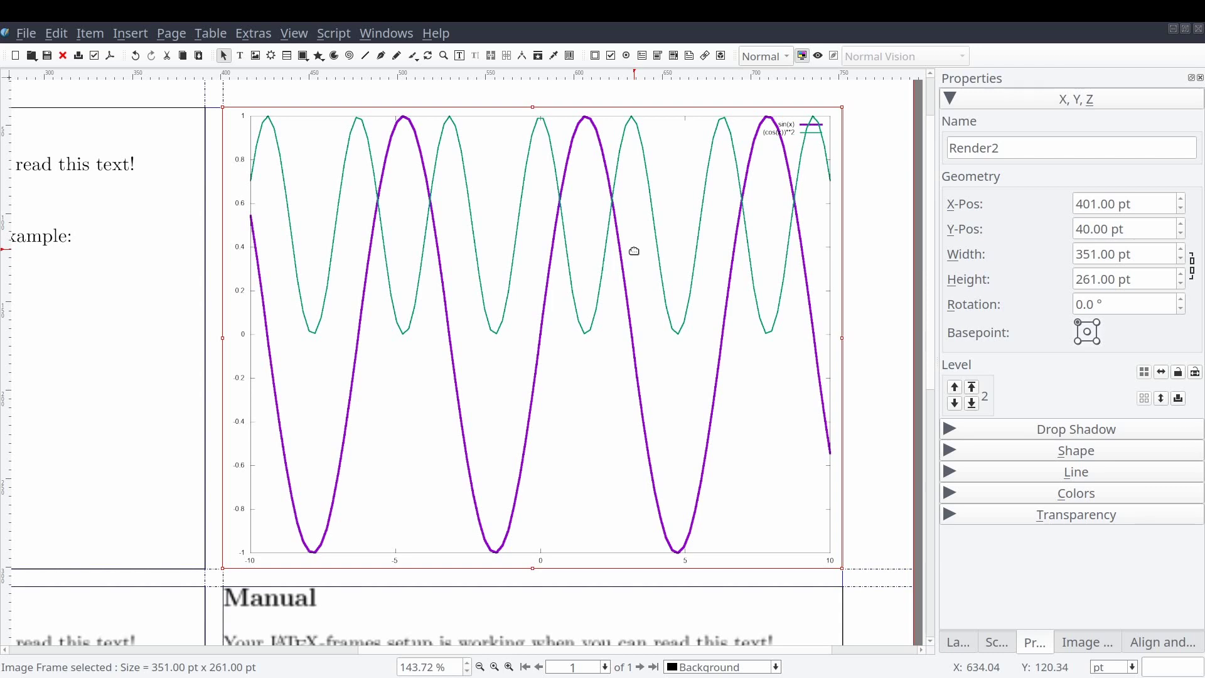
Switch the lower-left render frame's program to LilyPond in its source editor
{"action": "scroll", "coordinate": [634, 252], "scroll_direction": "down", "scroll_amount": 3}
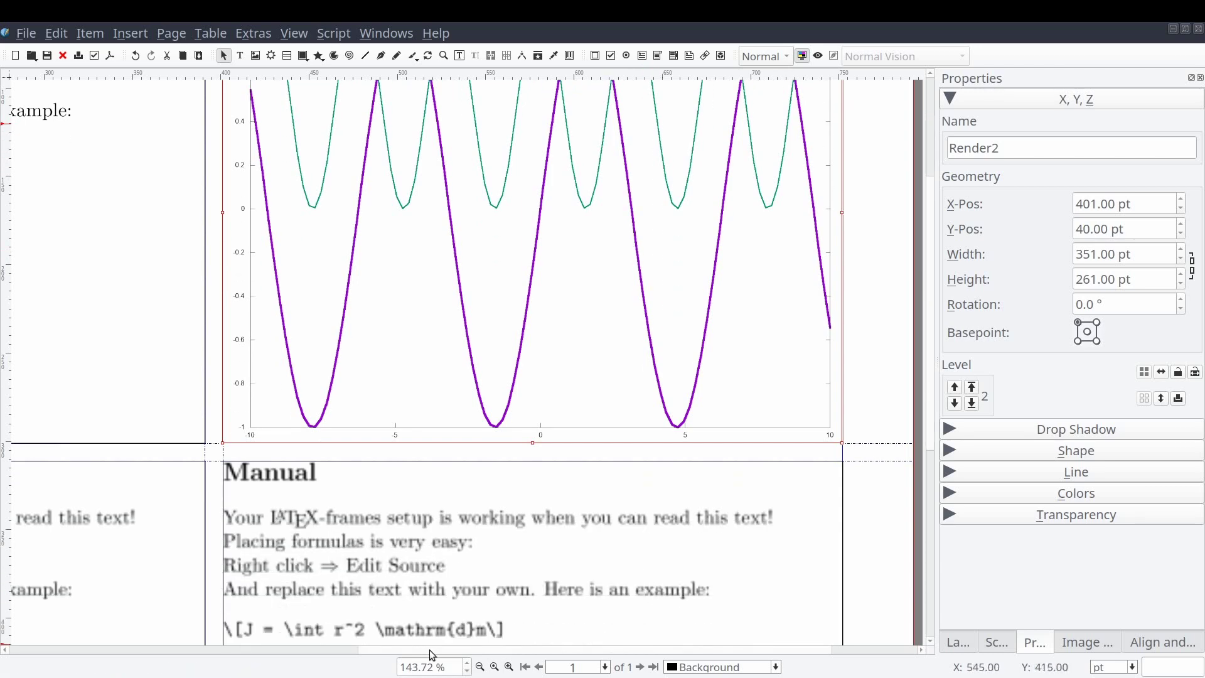
{"action": "left_click_drag", "start_coordinate": [437, 651], "coordinate": [158, 646]}
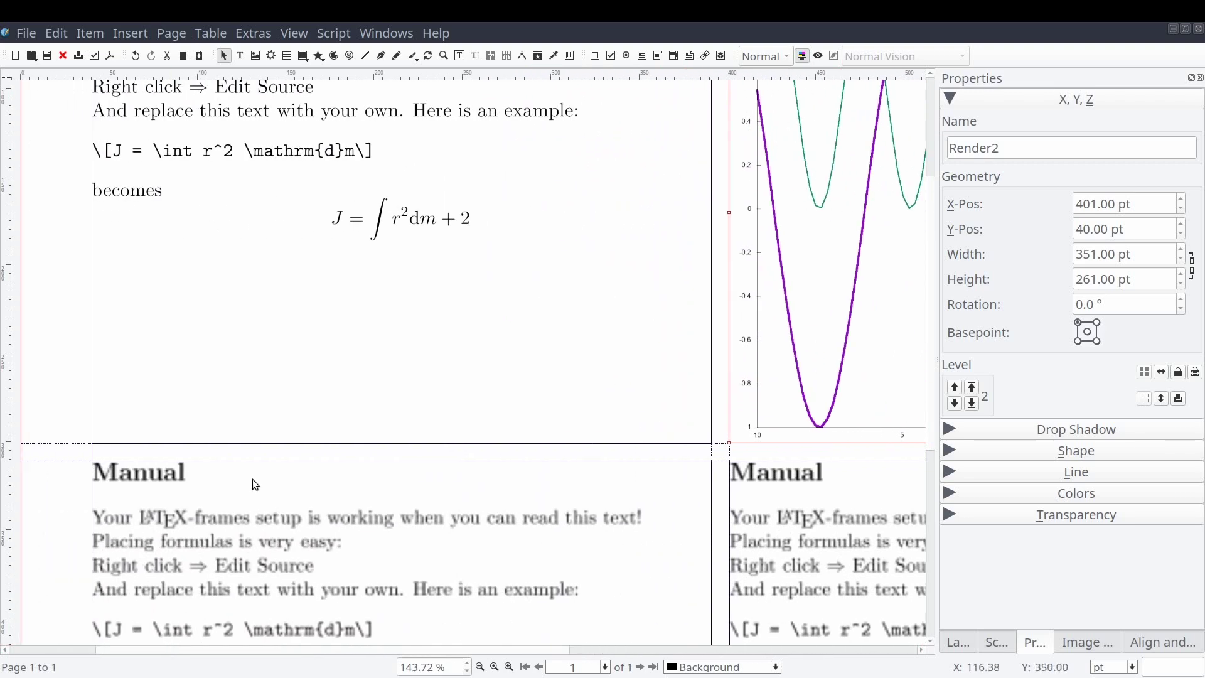
{"action": "scroll", "coordinate": [339, 310], "scroll_direction": "down", "scroll_amount": 3}
{"action": "scroll", "coordinate": [338, 305], "scroll_direction": "down", "scroll_amount": 5}
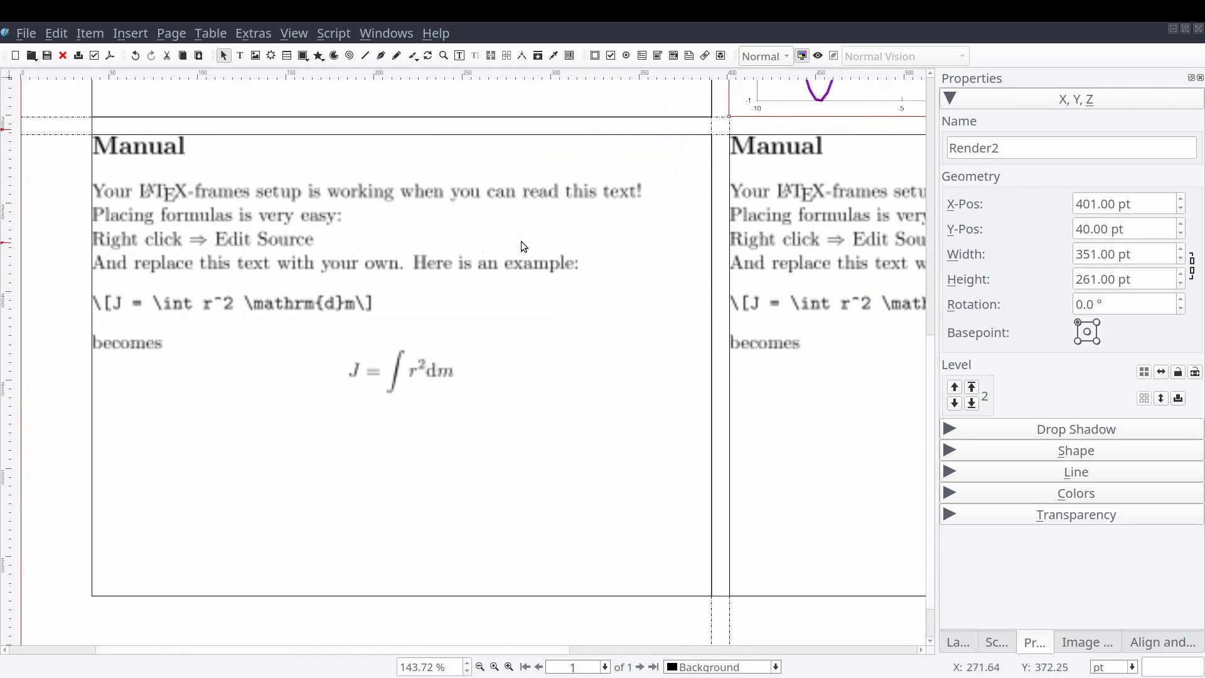
{"action": "left_click", "coordinate": [577, 234]}
{"action": "right_click", "coordinate": [578, 234]}
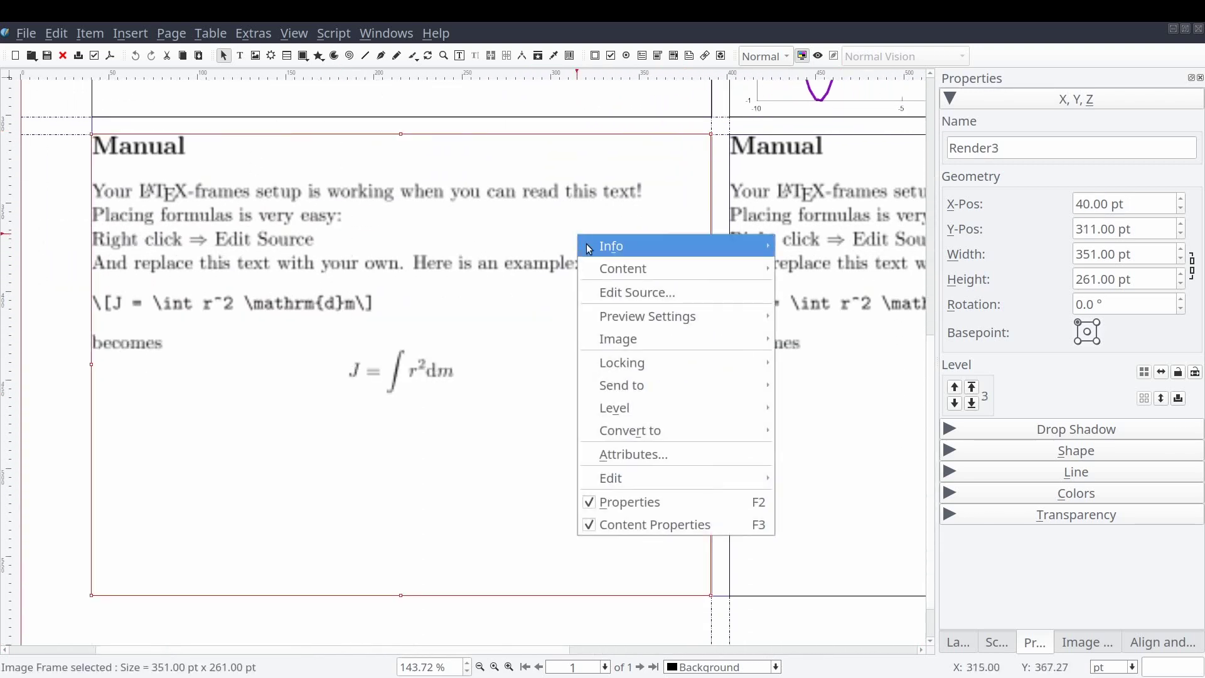
{"action": "left_click", "coordinate": [619, 293]}
{"action": "left_click_drag", "start_coordinate": [422, 439], "coordinate": [155, 634]}
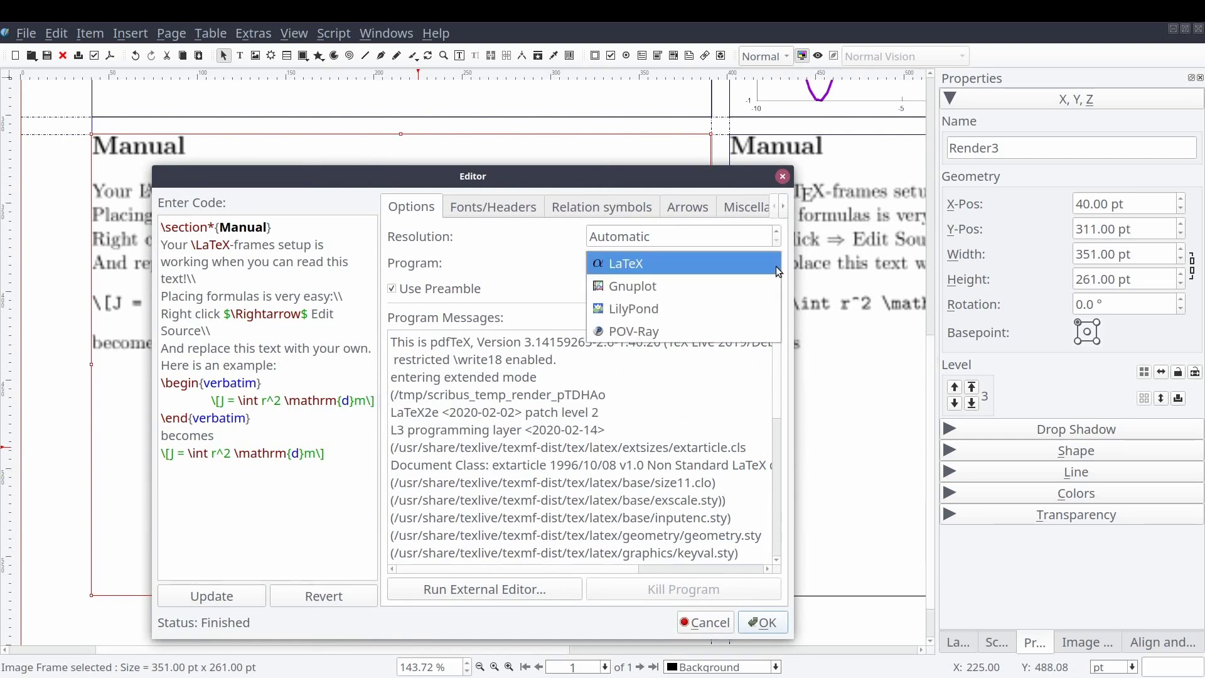
{"action": "left_click", "coordinate": [775, 263]}
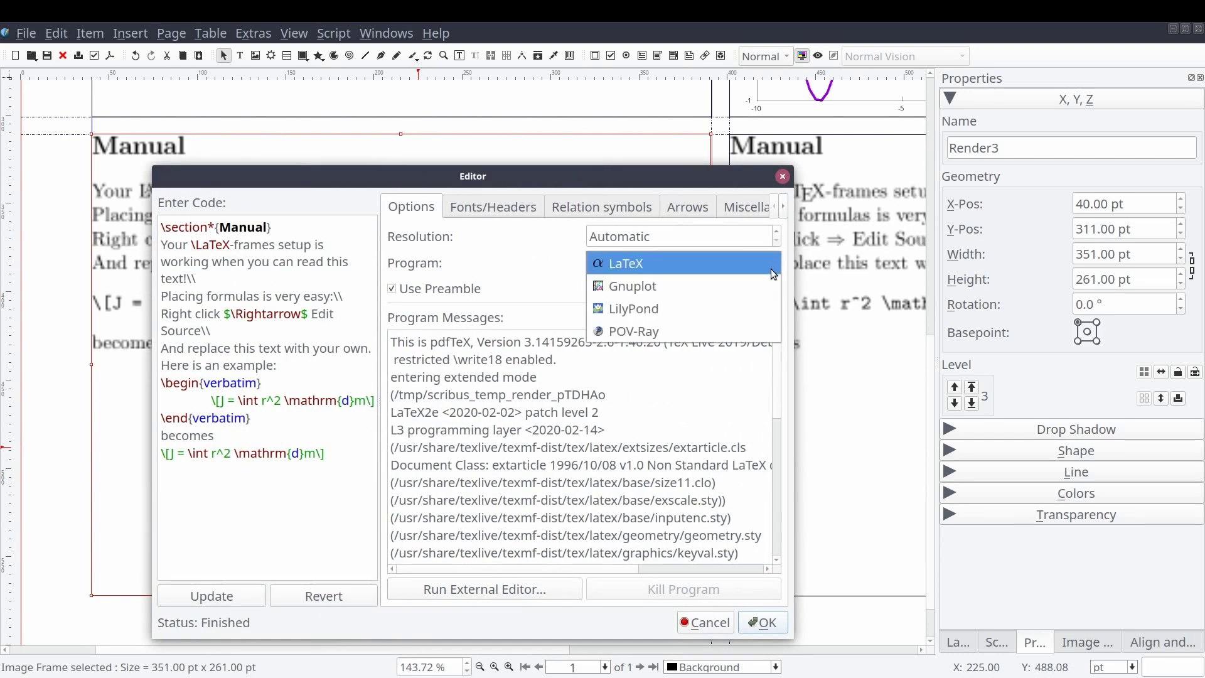
{"action": "left_click", "coordinate": [641, 315]}
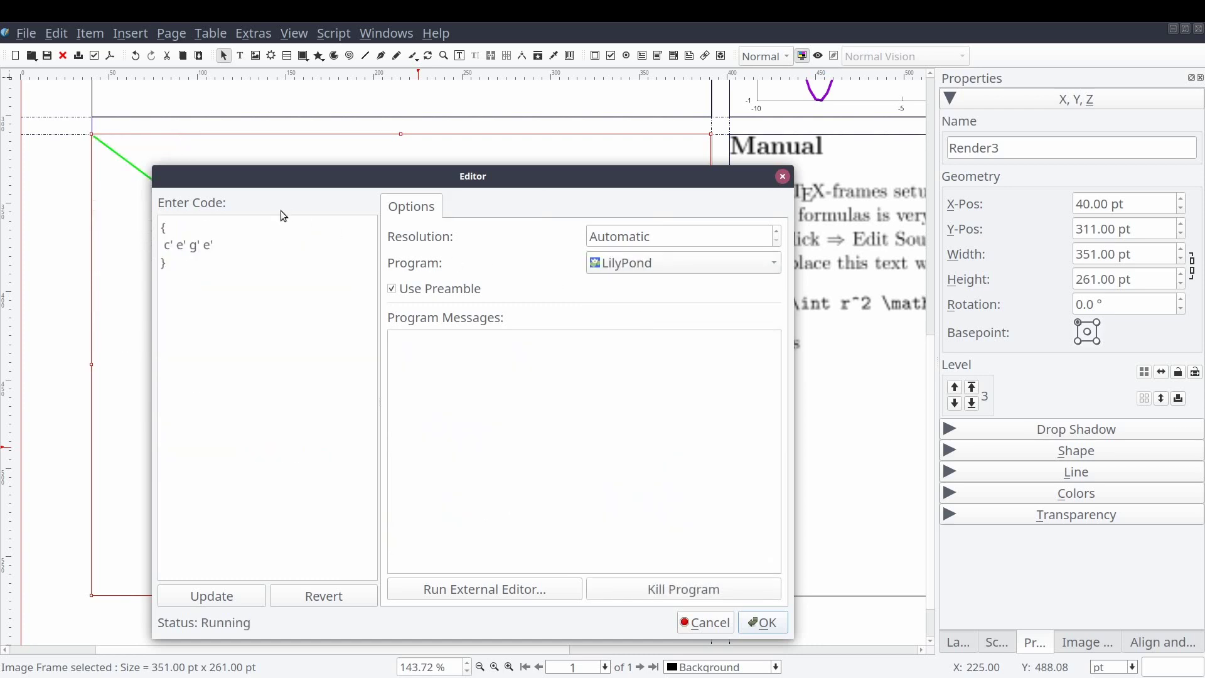
{"action": "left_click_drag", "start_coordinate": [265, 179], "coordinate": [512, 128]}
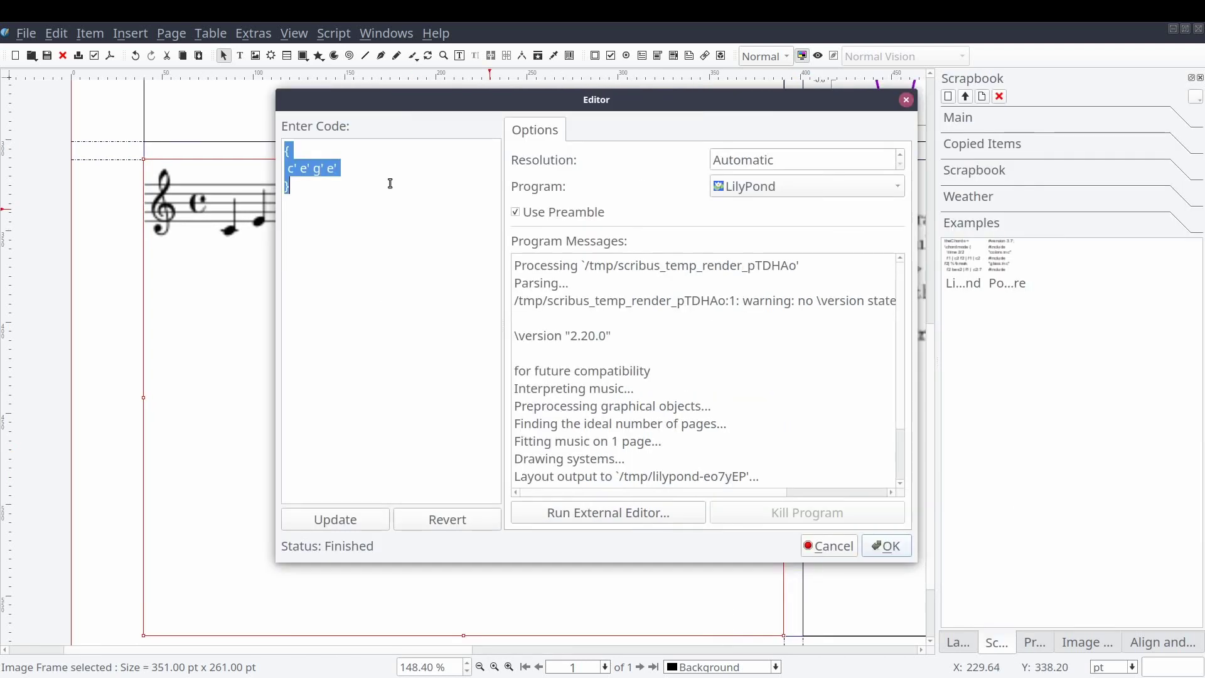
Paste the example LilyPond score code, update the render and confirm
{"action": "key", "text": "ctrl+v"}
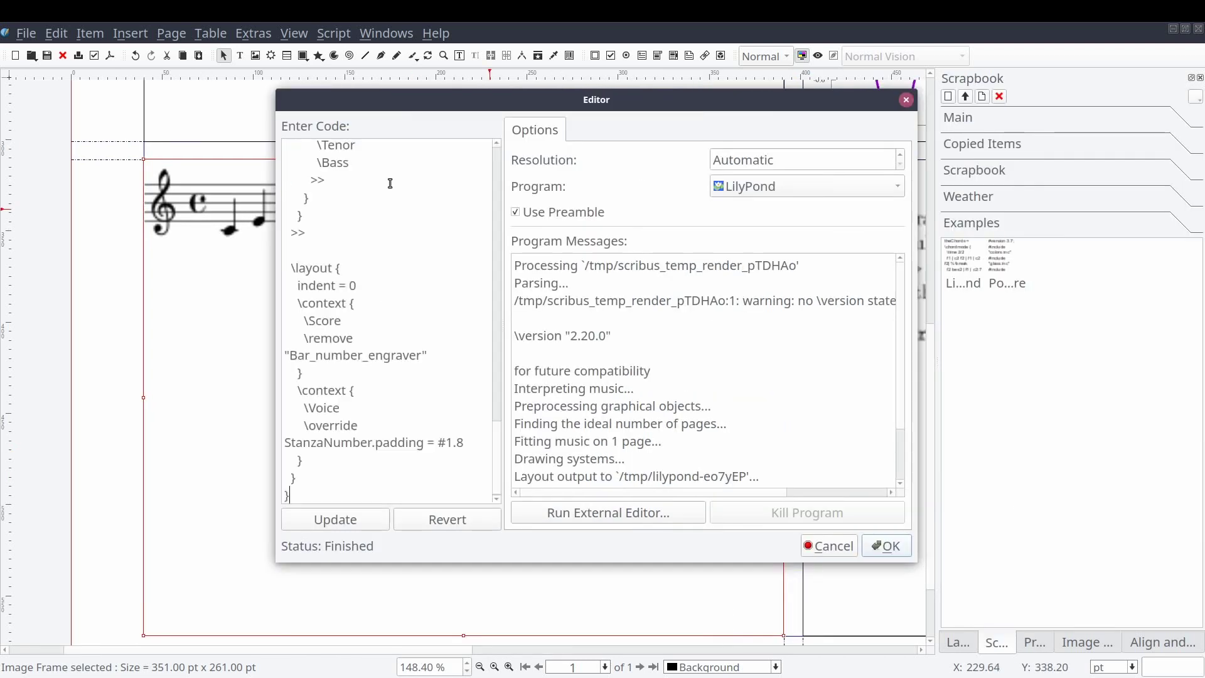
{"action": "left_click", "coordinate": [496, 166]}
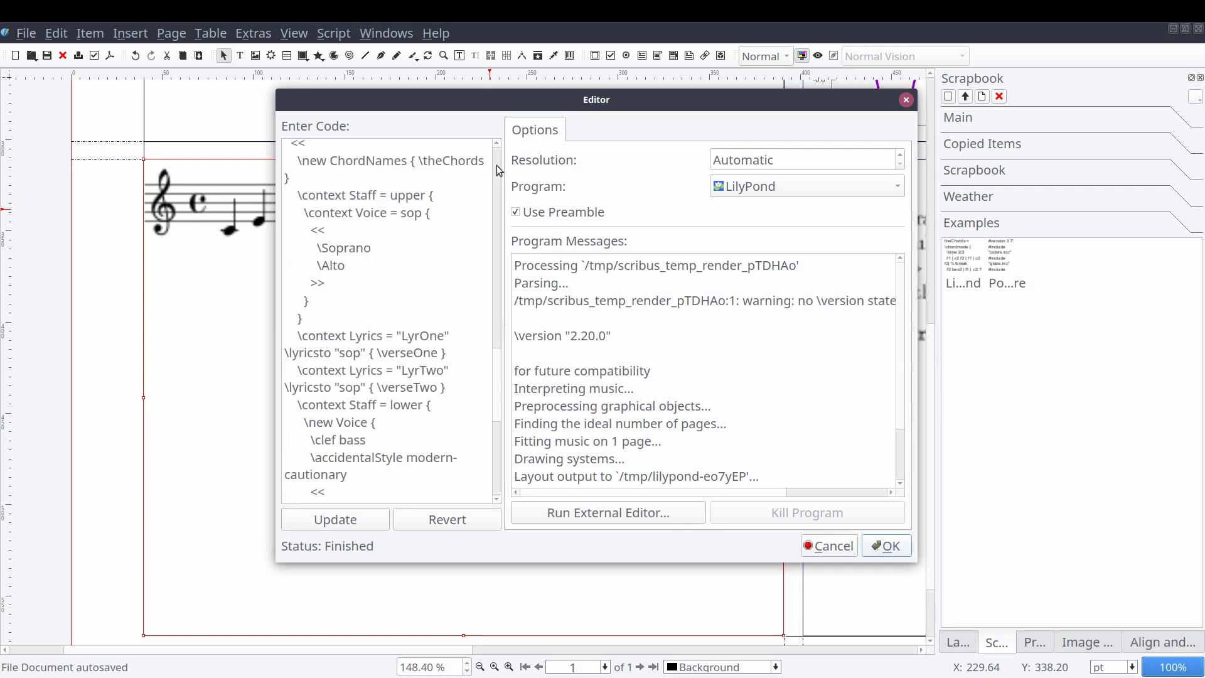
{"action": "left_click", "coordinate": [386, 529]}
{"action": "left_click", "coordinate": [887, 546]}
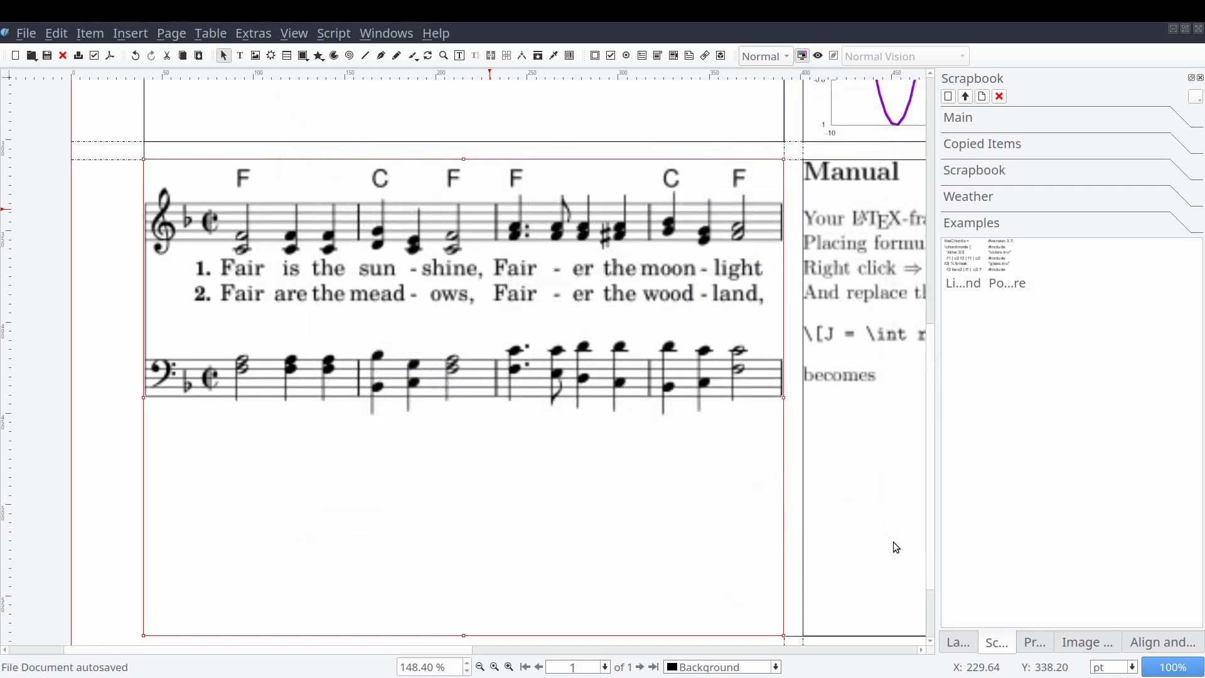
Preview the LilyPond score frame at Full Resolution
{"action": "right_click", "coordinate": [579, 278]}
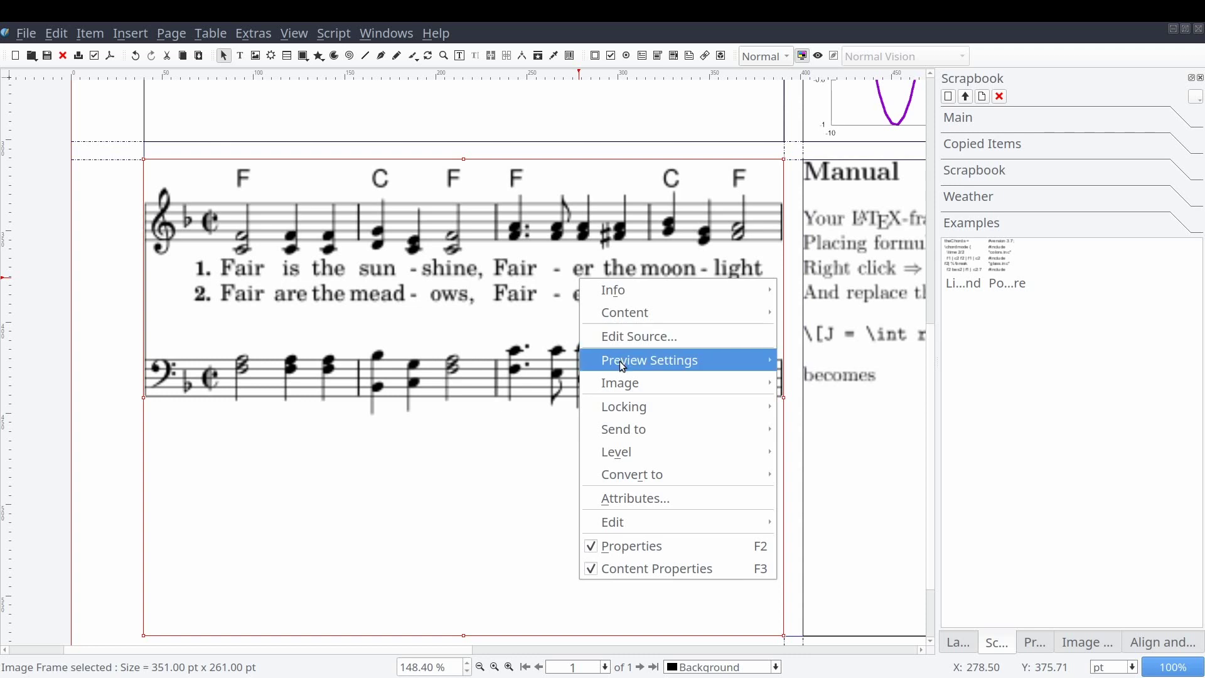
{"action": "mouse_move", "coordinate": [623, 367]}
{"action": "left_click", "coordinate": [846, 383]}
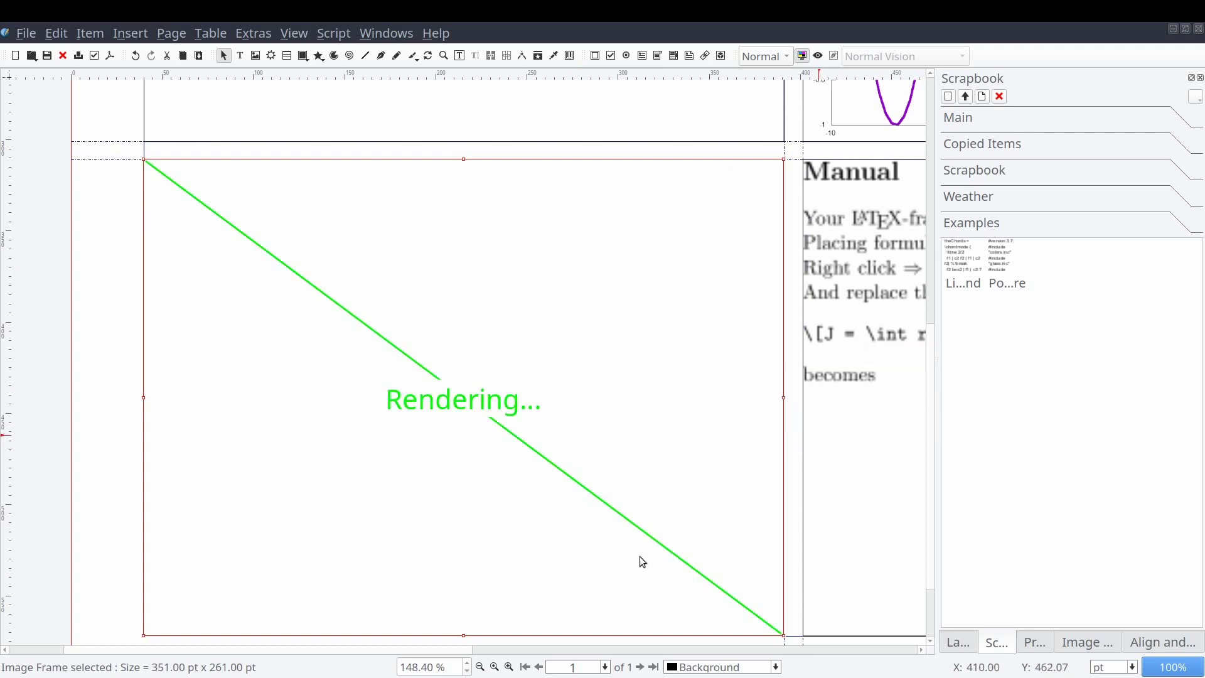
{"action": "left_click_drag", "start_coordinate": [400, 649], "coordinate": [426, 652]}
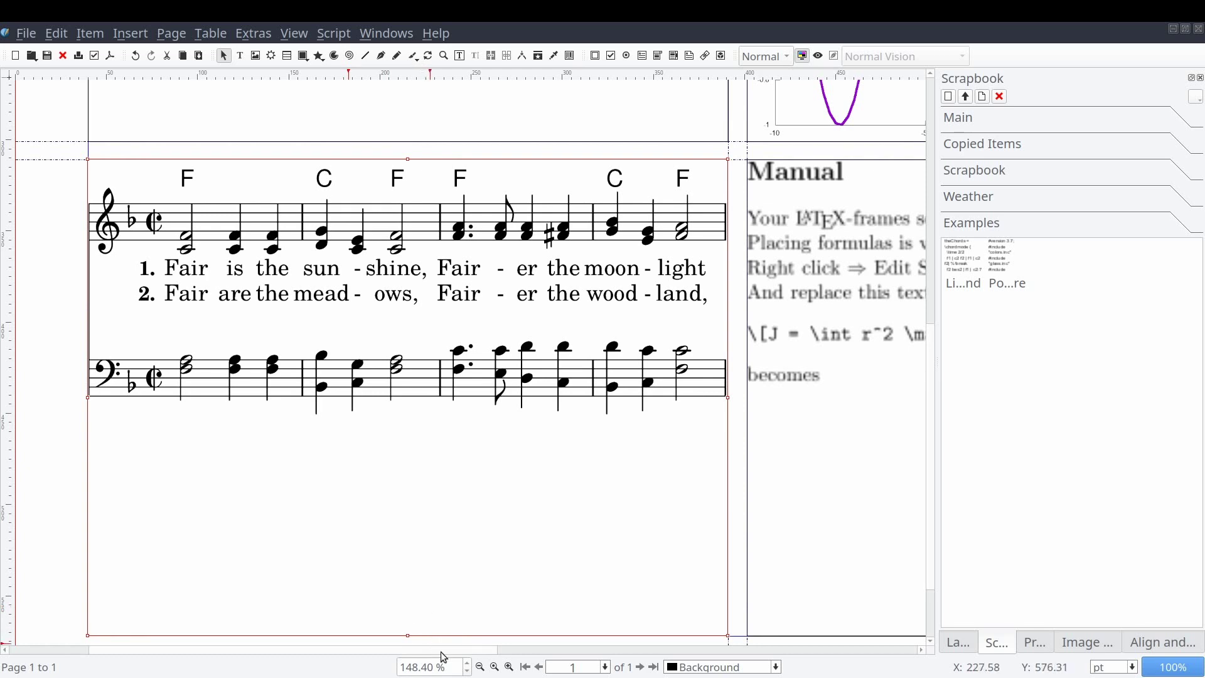
{"action": "left_click_drag", "start_coordinate": [447, 652], "coordinate": [742, 653]}
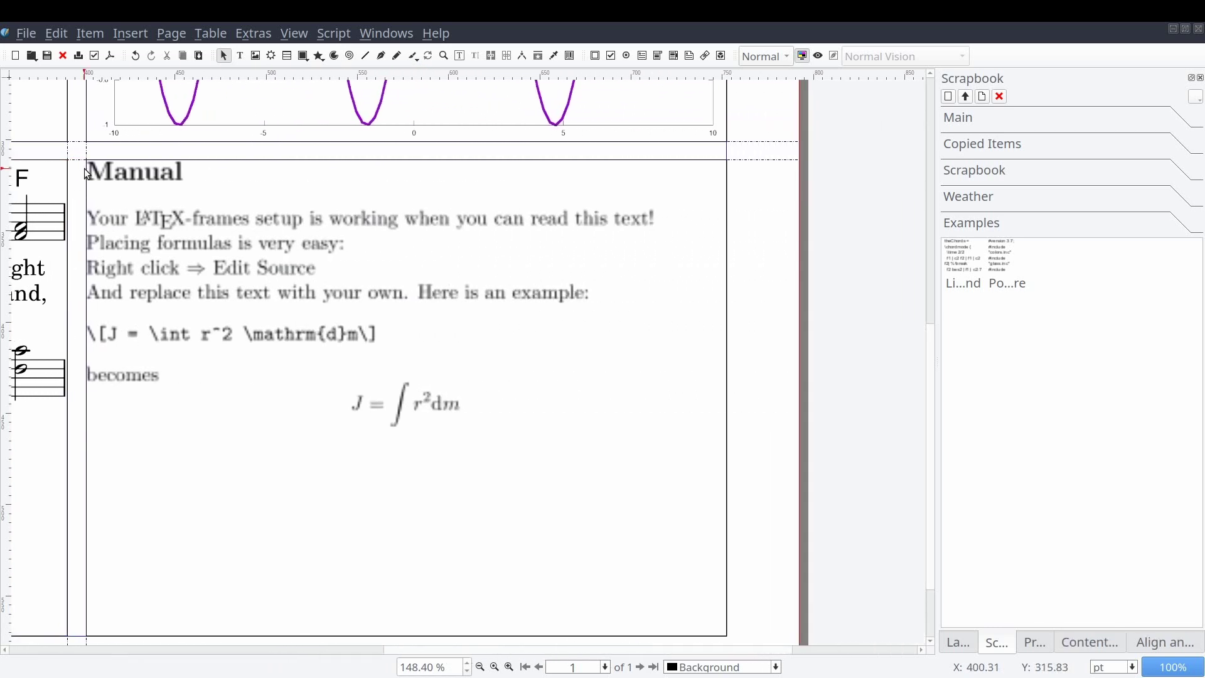
Set the lower-right frame to Full Resolution preview and switch its program to POV-Ray
{"action": "right_click", "coordinate": [165, 172]}
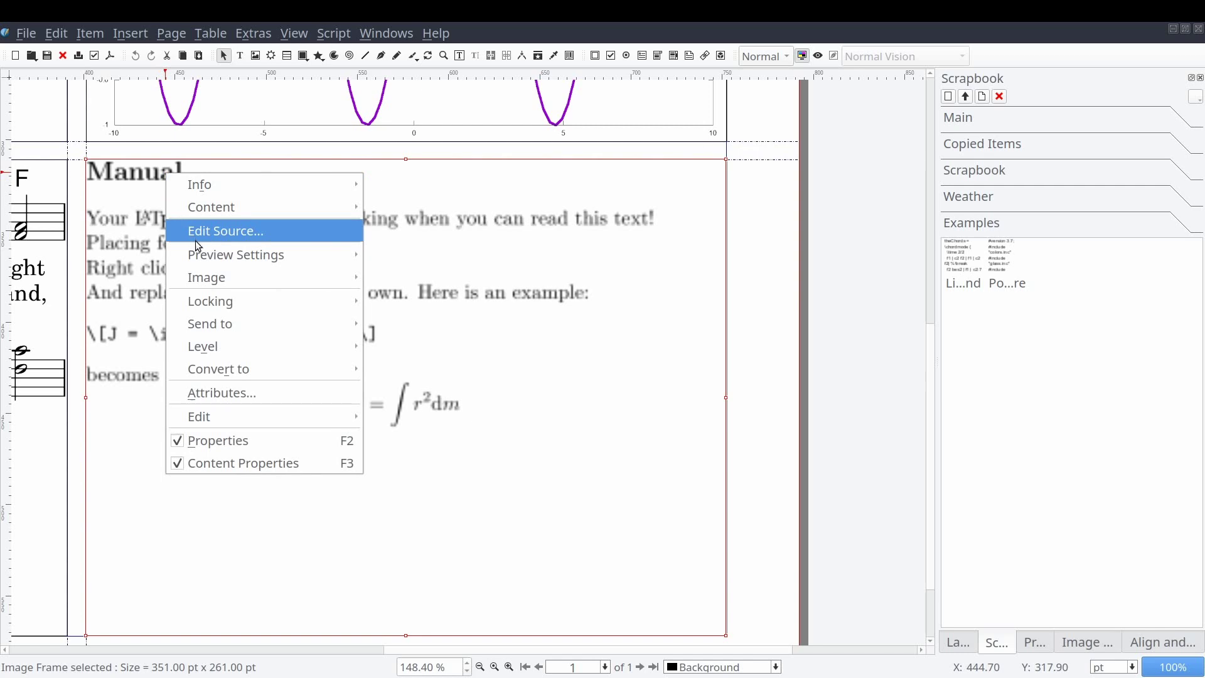
{"action": "mouse_move", "coordinate": [214, 259]}
{"action": "left_click", "coordinate": [461, 278]}
{"action": "right_click", "coordinate": [459, 277]}
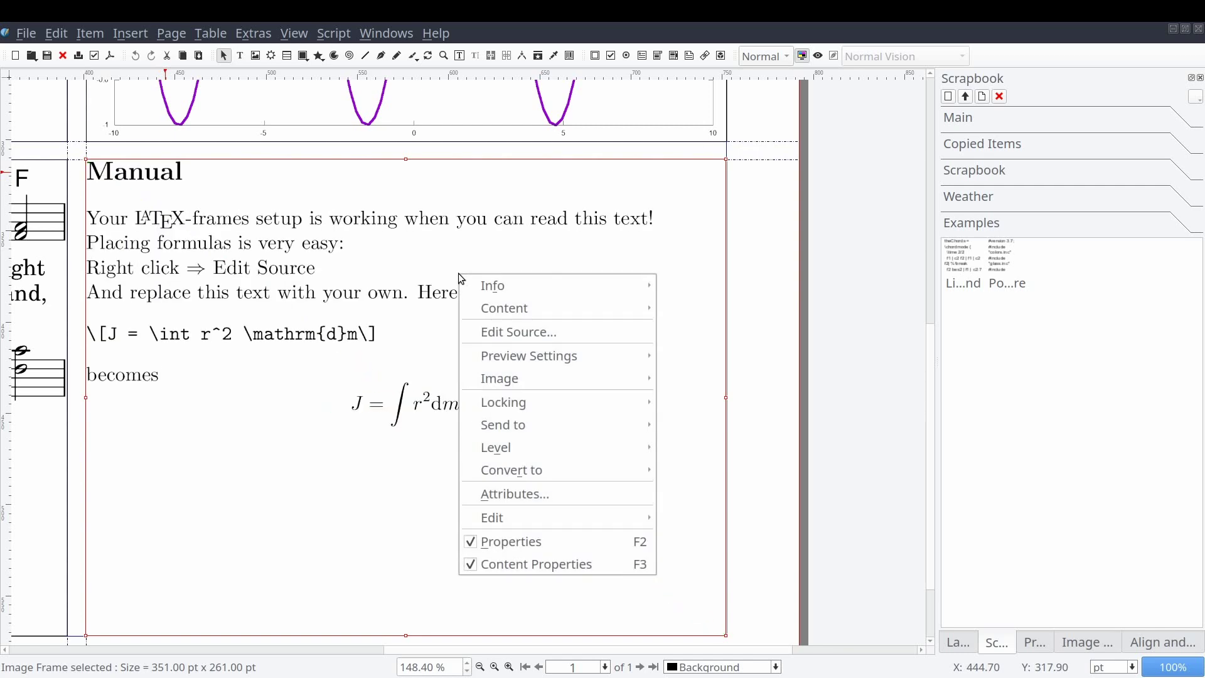
{"action": "left_click", "coordinate": [495, 332]}
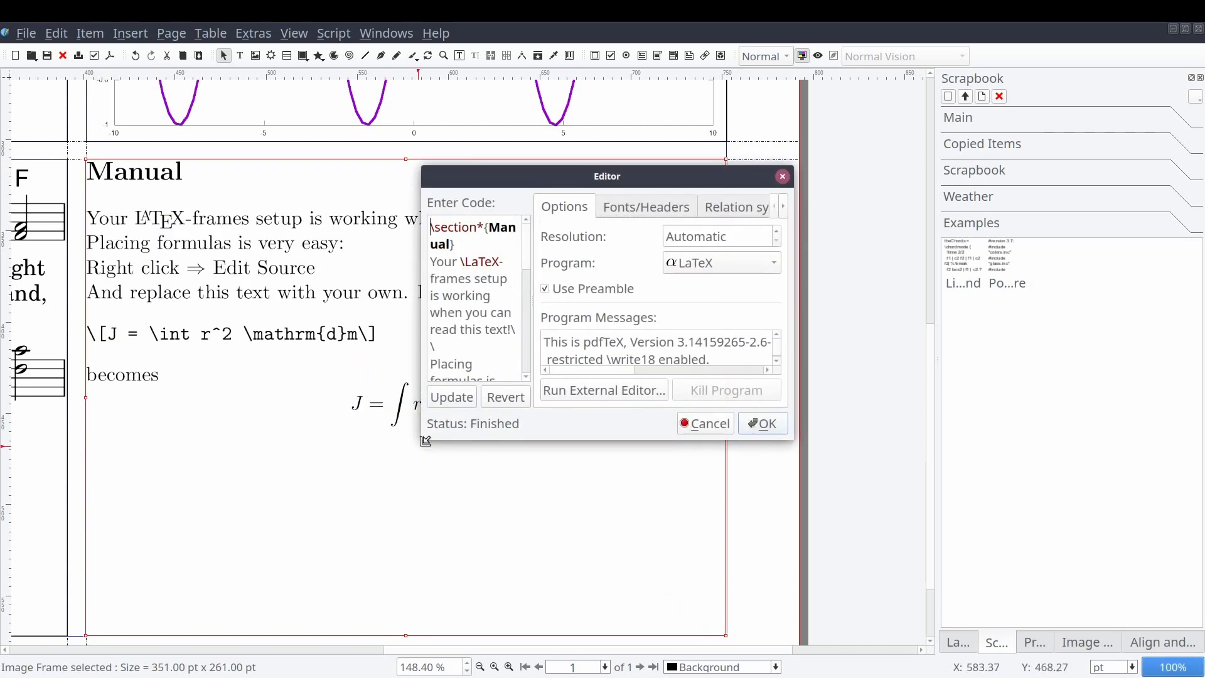
{"action": "left_click_drag", "start_coordinate": [417, 460], "coordinate": [101, 612]}
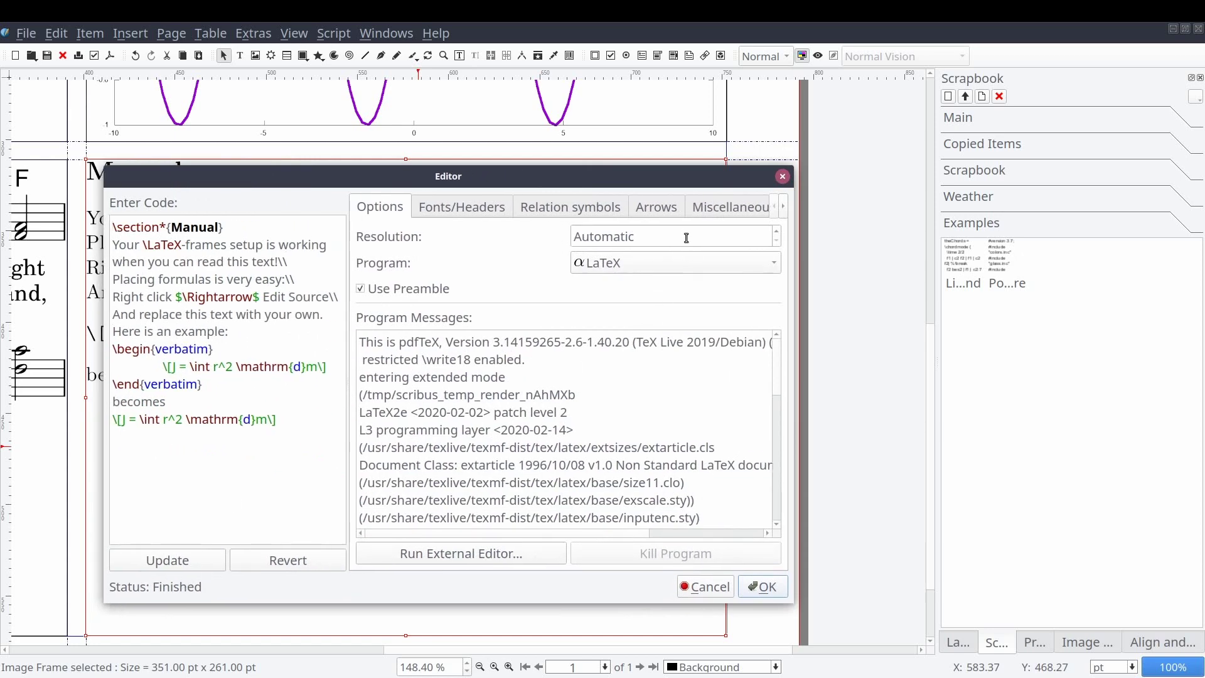
{"action": "left_click", "coordinate": [683, 264]}
{"action": "left_click", "coordinate": [670, 331]}
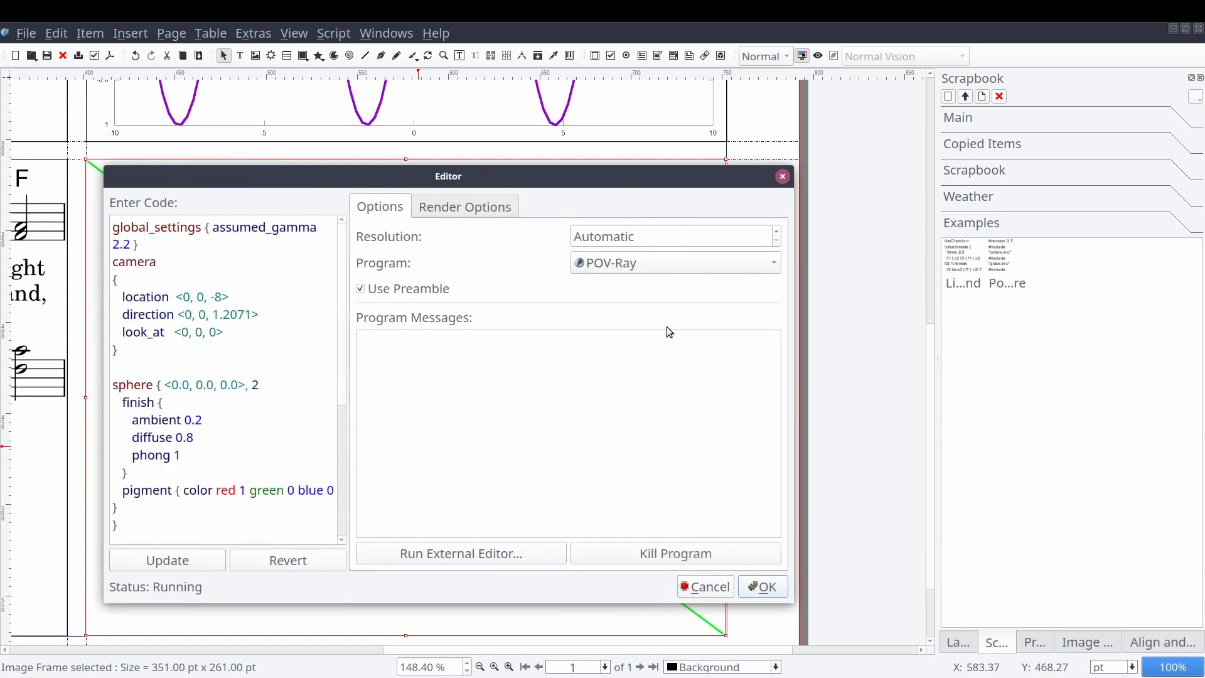
Replace the POV-Ray code with the pasted floor-and-sphere scene, update and confirm
{"action": "left_click_drag", "start_coordinate": [635, 180], "coordinate": [973, 99]}
{"action": "left_click_drag", "start_coordinate": [447, 97], "coordinate": [671, 93]}
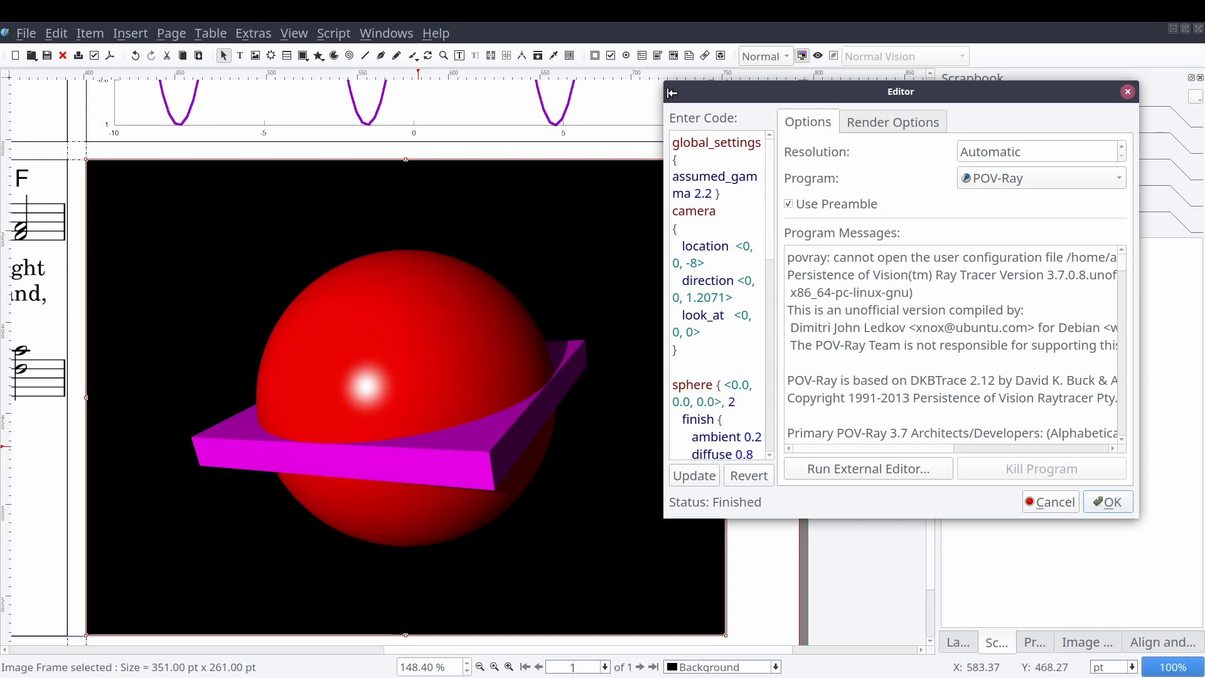
{"action": "left_click_drag", "start_coordinate": [671, 93], "coordinate": [644, 93]}
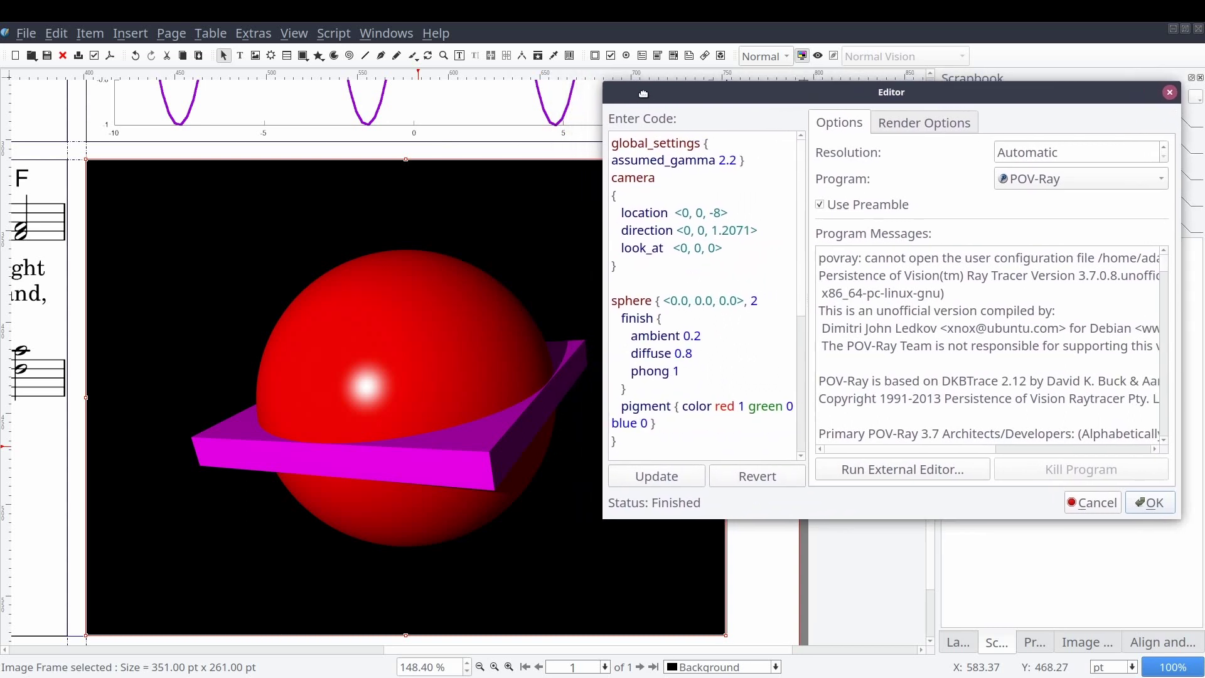
{"action": "left_click", "coordinate": [722, 189]}
{"action": "key", "text": "ctrl+a"}
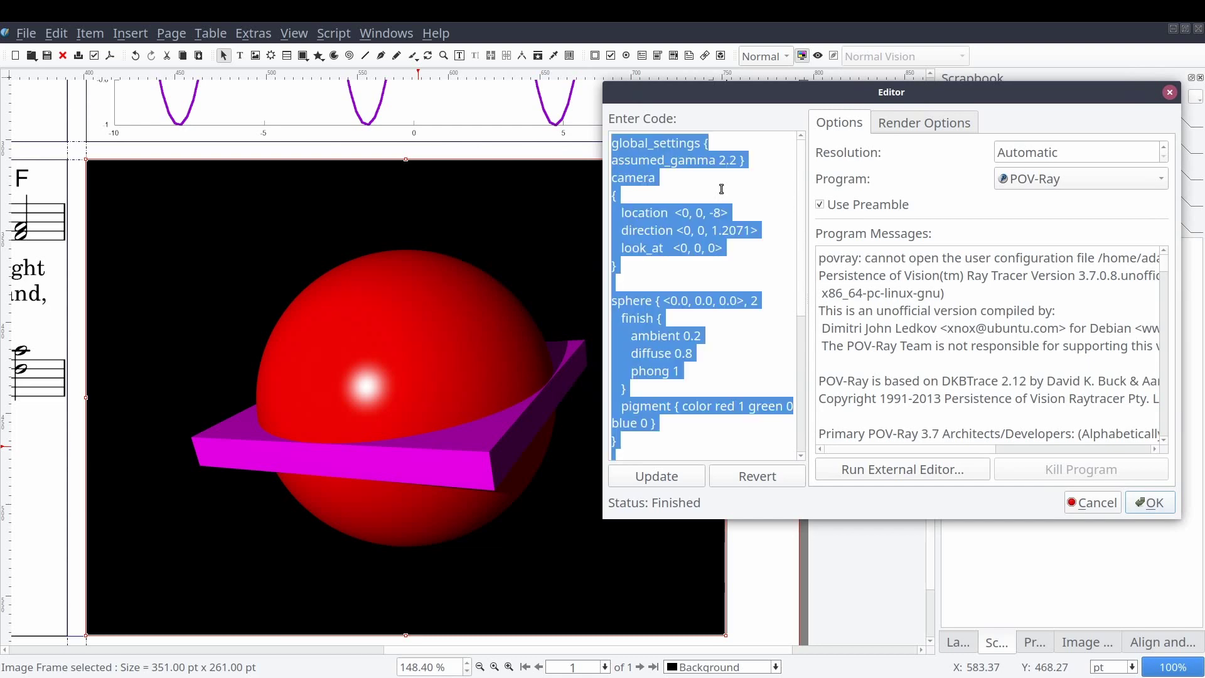
{"action": "key", "text": "ctrl+v"}
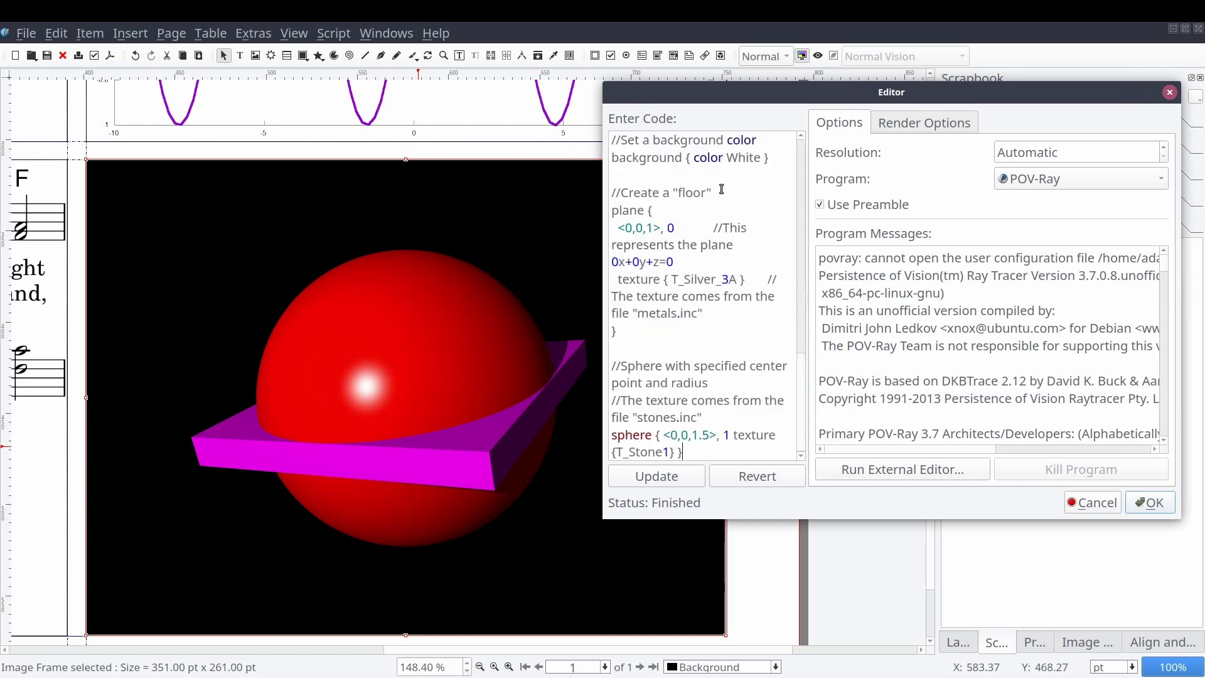
{"action": "left_click", "coordinate": [663, 479]}
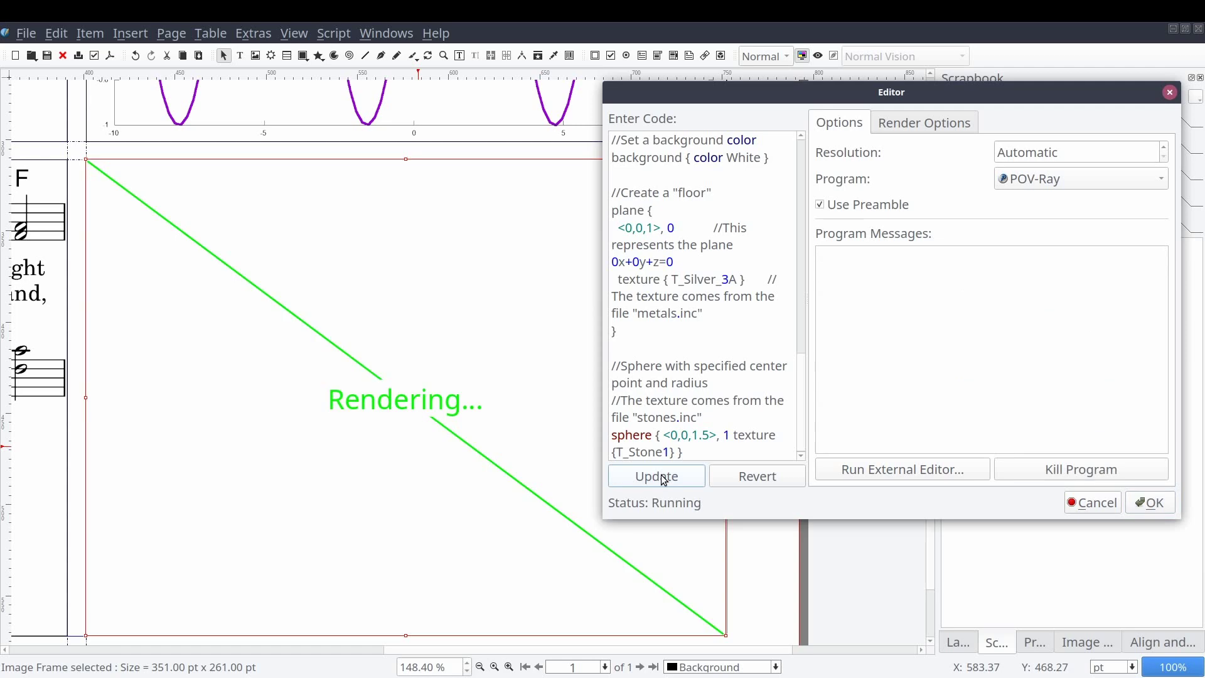
{"action": "left_click", "coordinate": [1134, 507]}
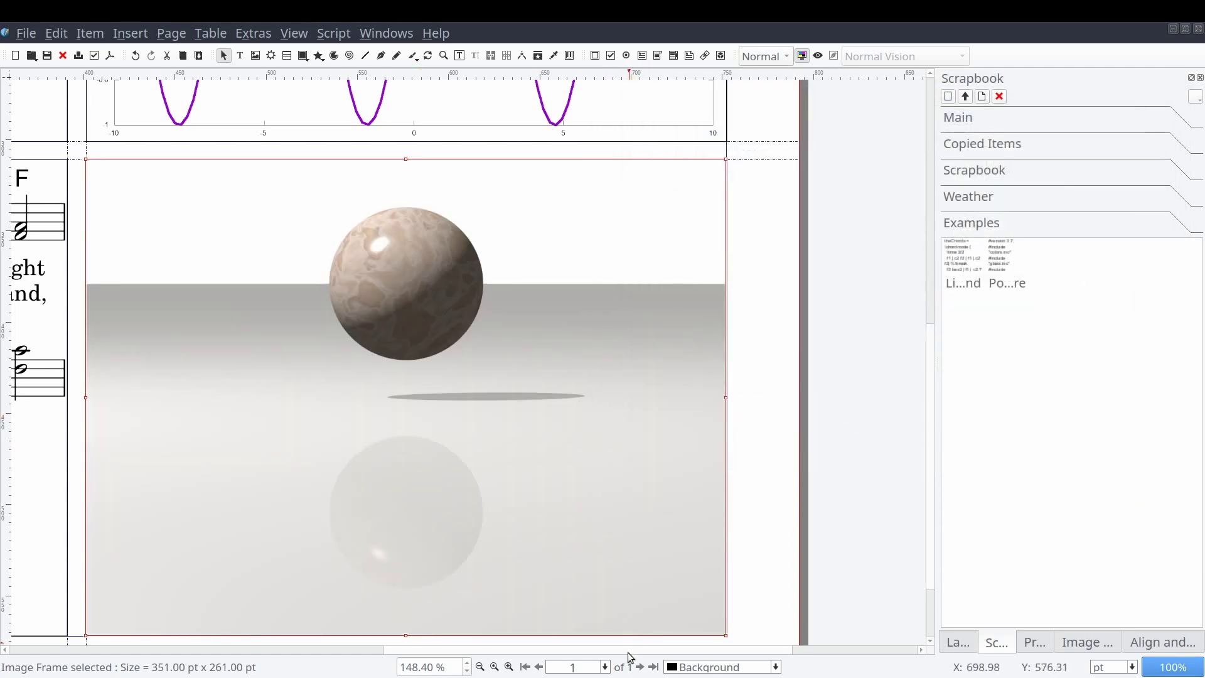
Deselect the sphere frame, fit the whole page in view, and turn on Preview Mode to hide frame borders and guides
{"action": "scroll", "coordinate": [606, 658], "scroll_direction": "left", "scroll_amount": 2}
{"action": "scroll", "coordinate": [606, 657], "scroll_direction": "left", "scroll_amount": 2}
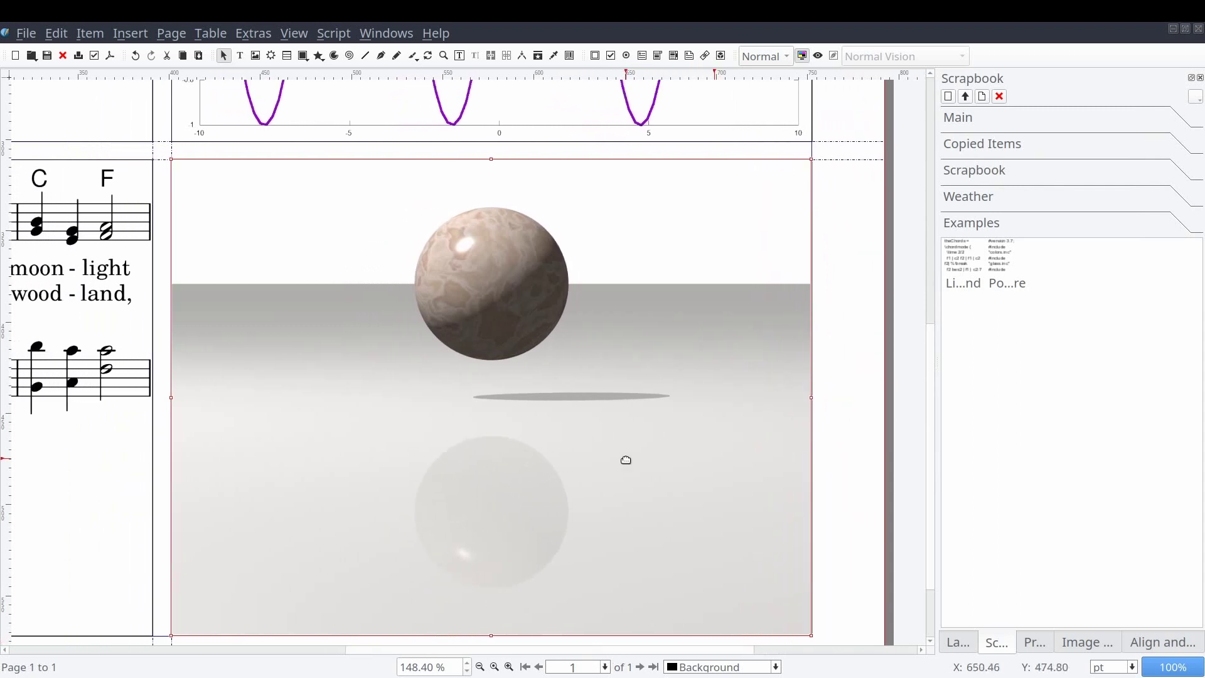
{"action": "scroll", "coordinate": [626, 460], "scroll_direction": "up", "scroll_amount": 1}
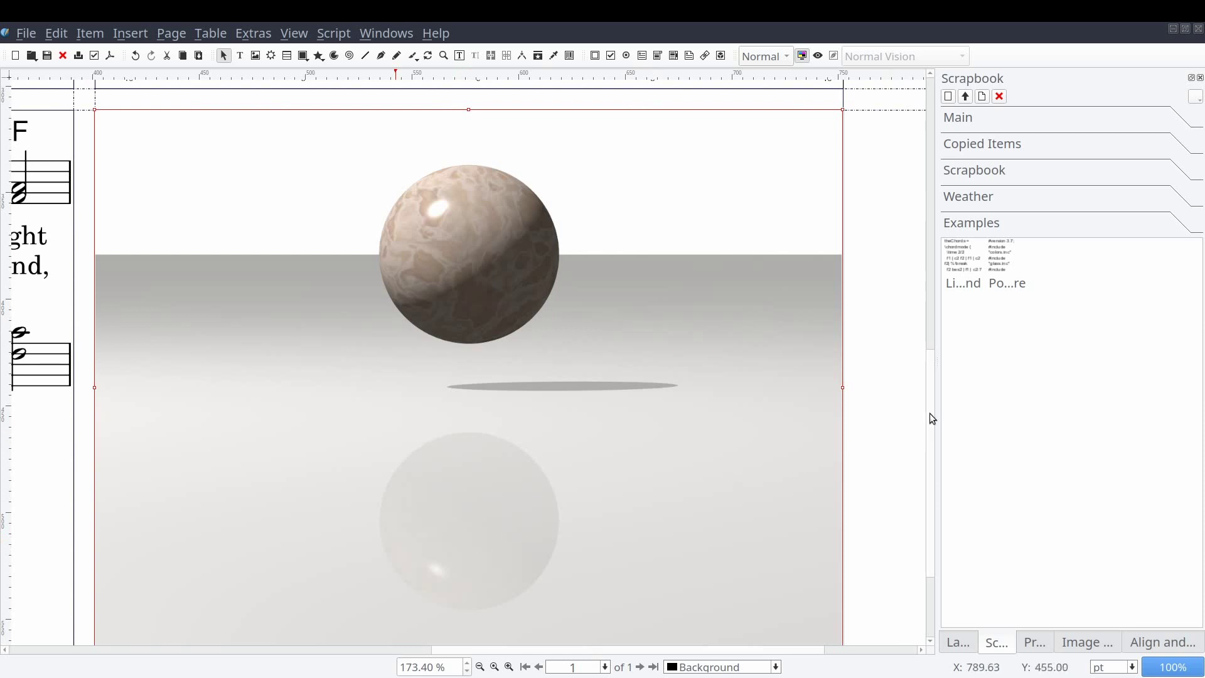
{"action": "left_click", "coordinate": [895, 412]}
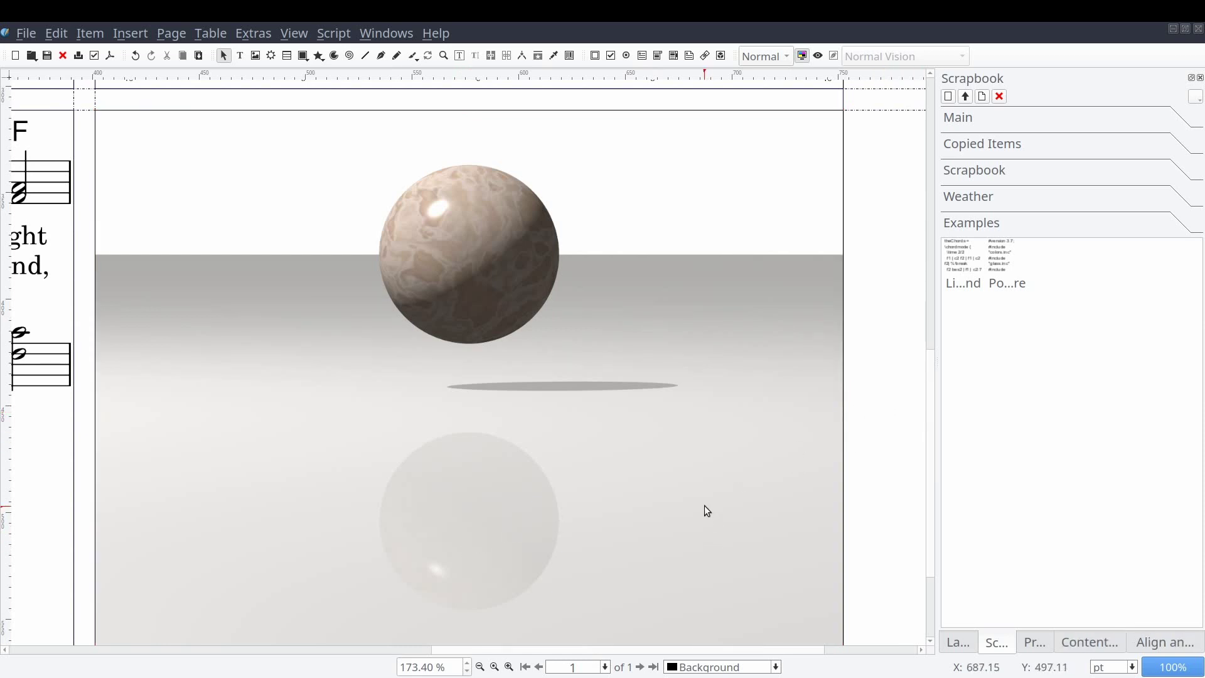
{"action": "key", "text": "ctrl+0"}
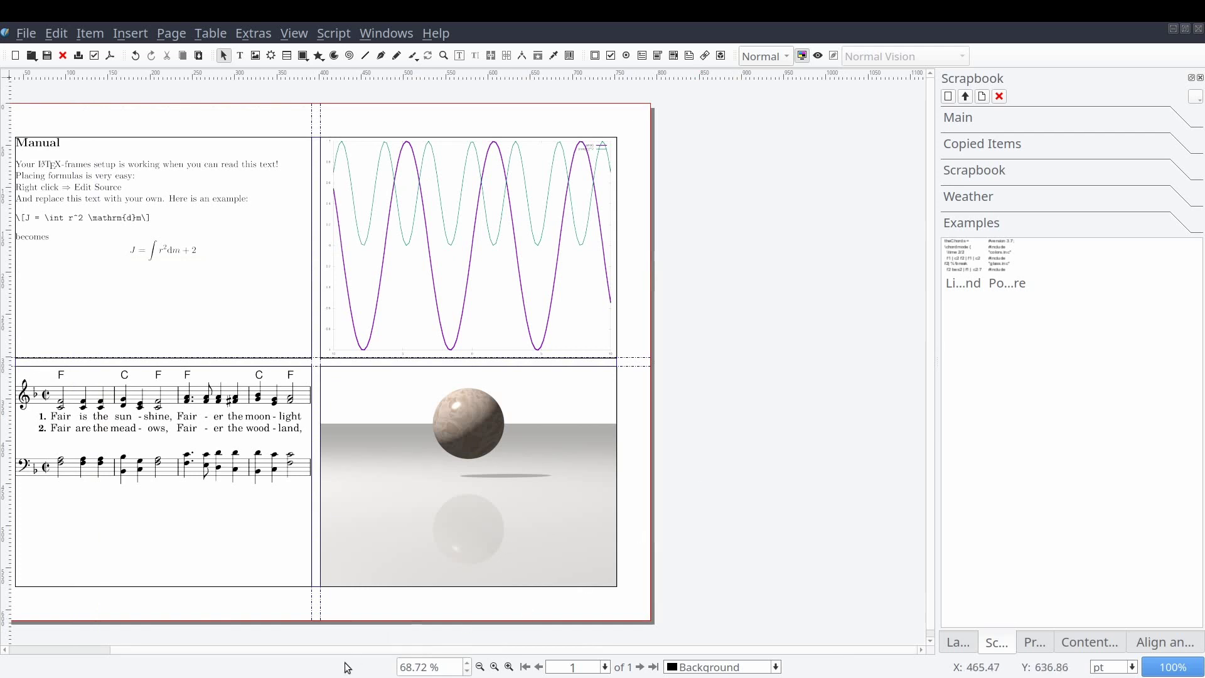
{"action": "scroll", "coordinate": [368, 653], "scroll_direction": "left", "scroll_amount": 3}
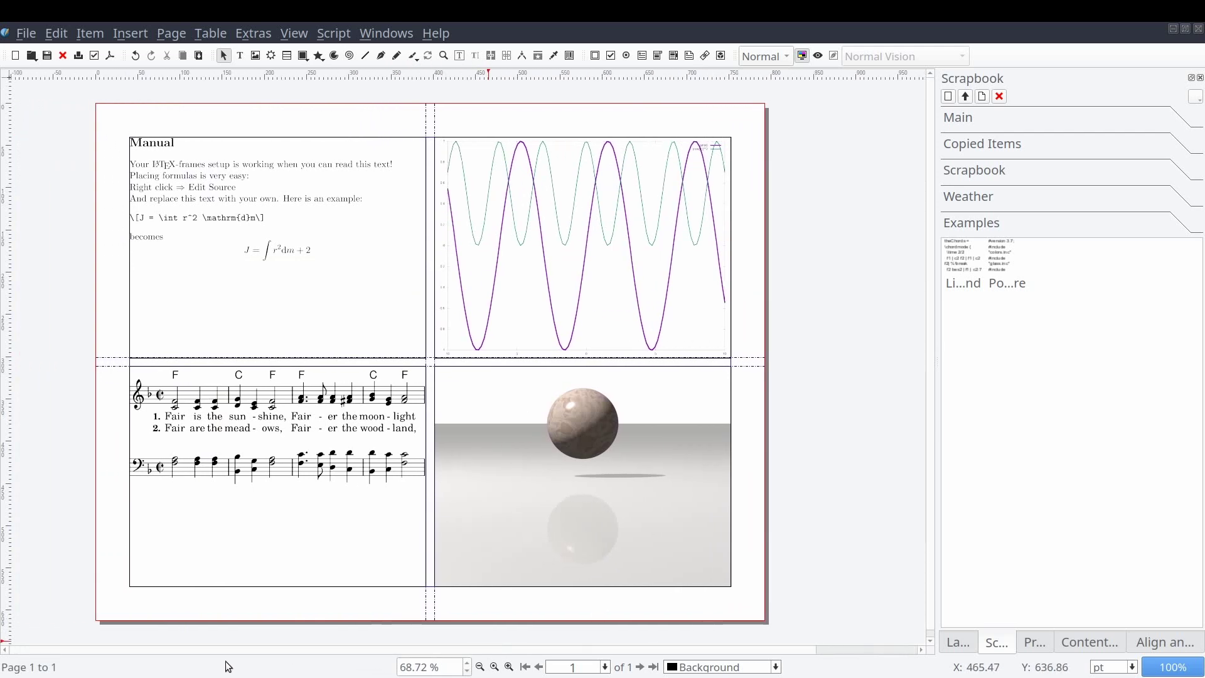
{"action": "left_click", "coordinate": [818, 55]}
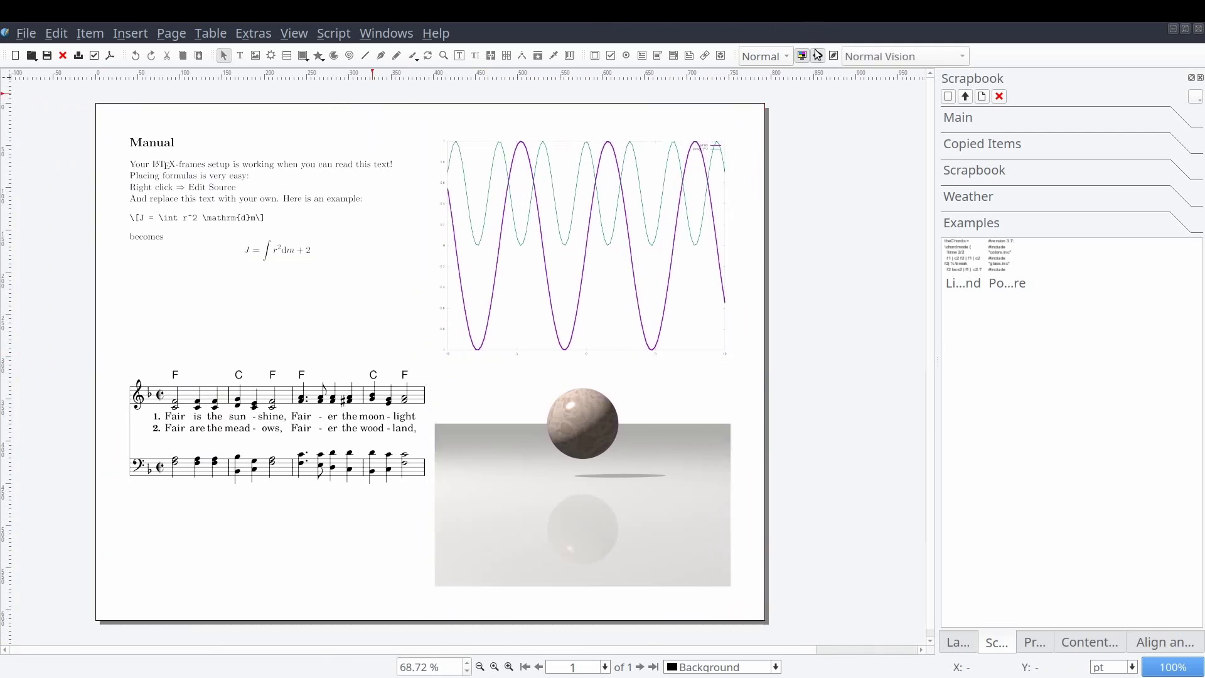